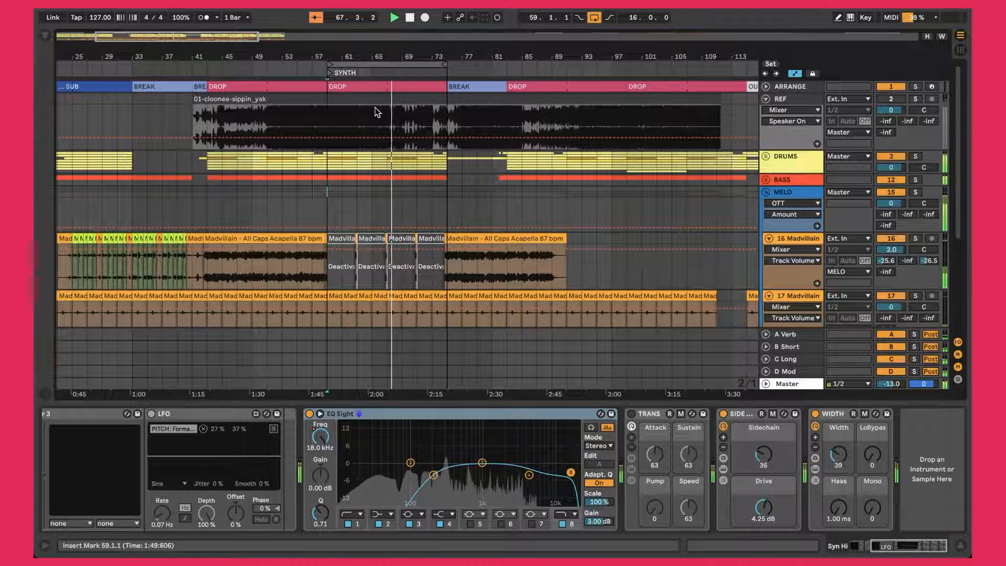
Step: Look over the tracks in the arrangement and show the device chain of the 17 Madvillain track
scroll(382, 120, "down", 1)
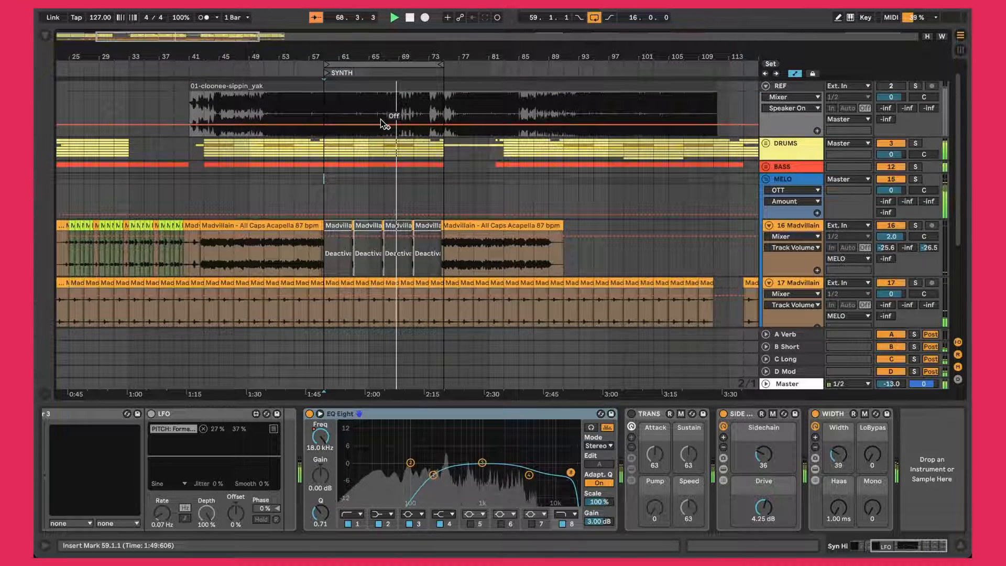
scroll(381, 121, "down", 3)
scroll(381, 121, "right", 1)
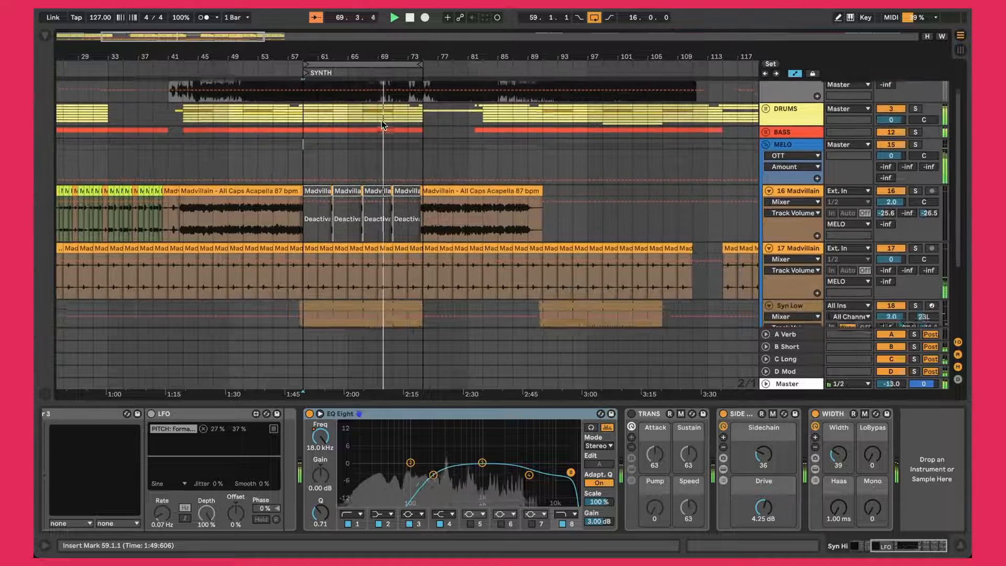
left_click(801, 246)
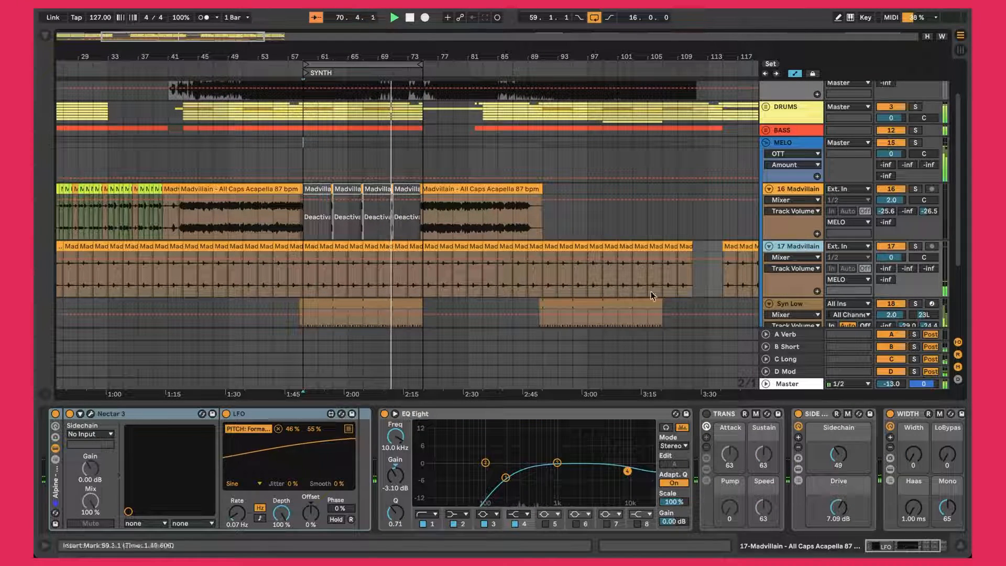
scroll(571, 464, "right", 2)
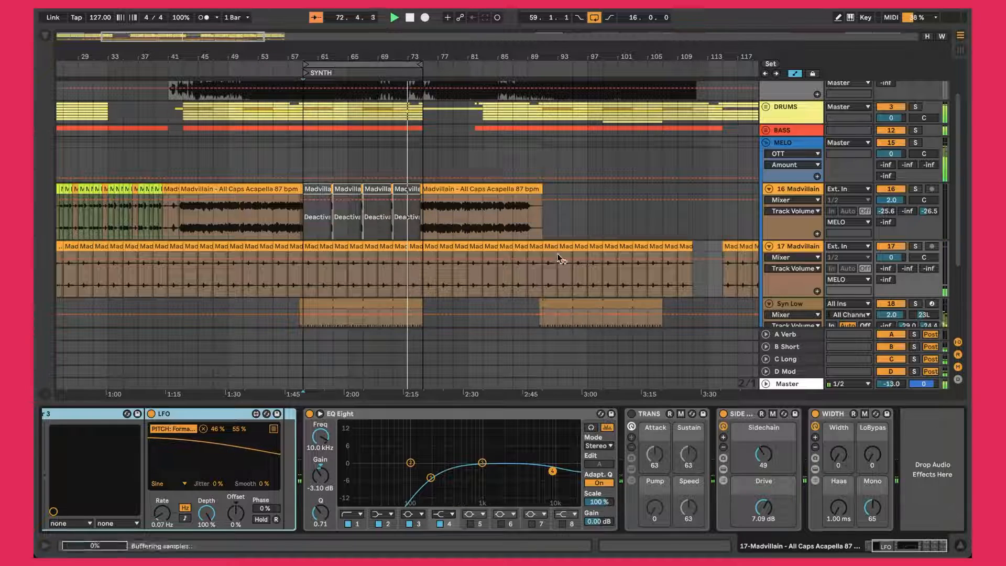
scroll(552, 237, "up", 3)
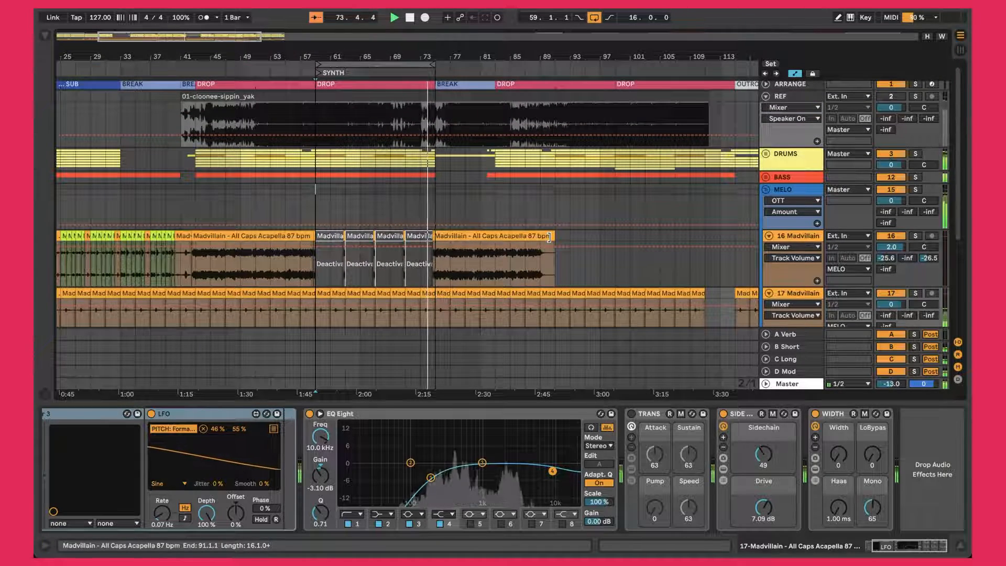
scroll(552, 237, "down", 5)
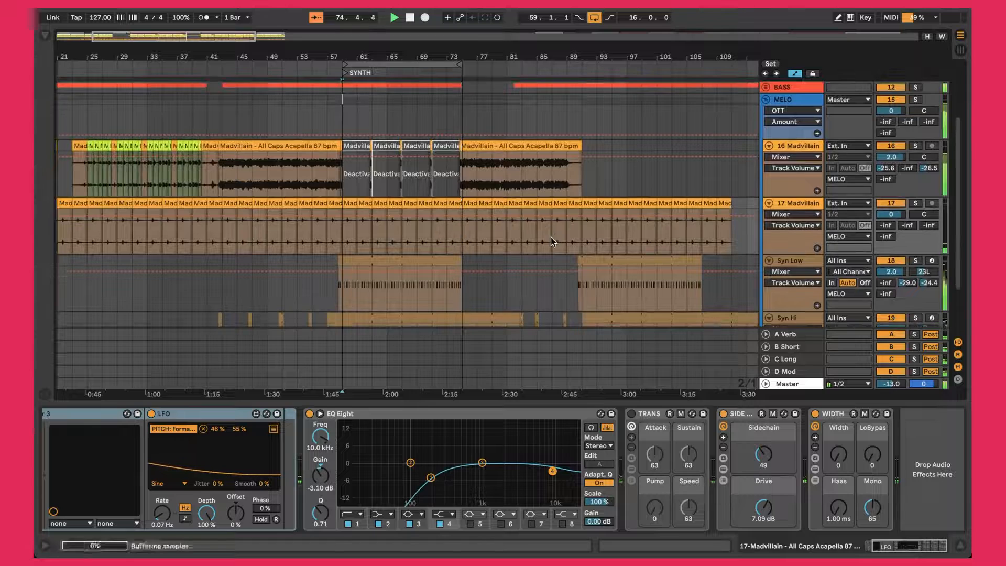
scroll(551, 240, "up", 5)
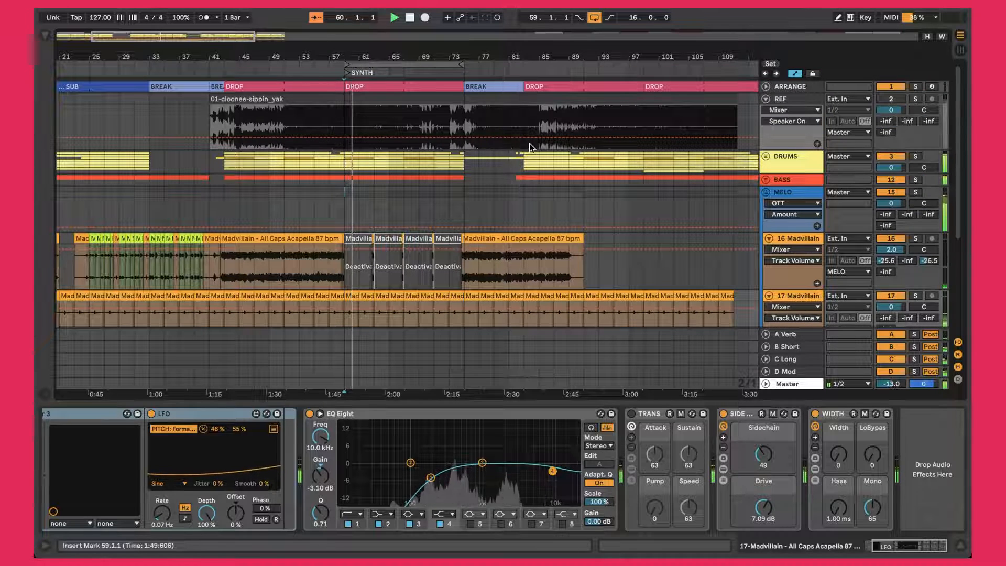
scroll(440, 123, "down", 9)
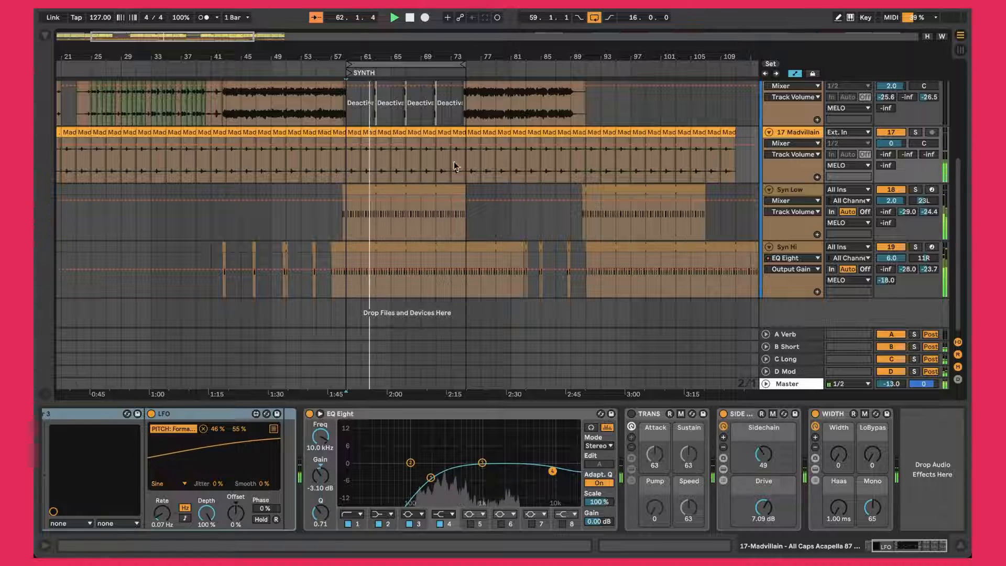
scroll(459, 162, "up", 9)
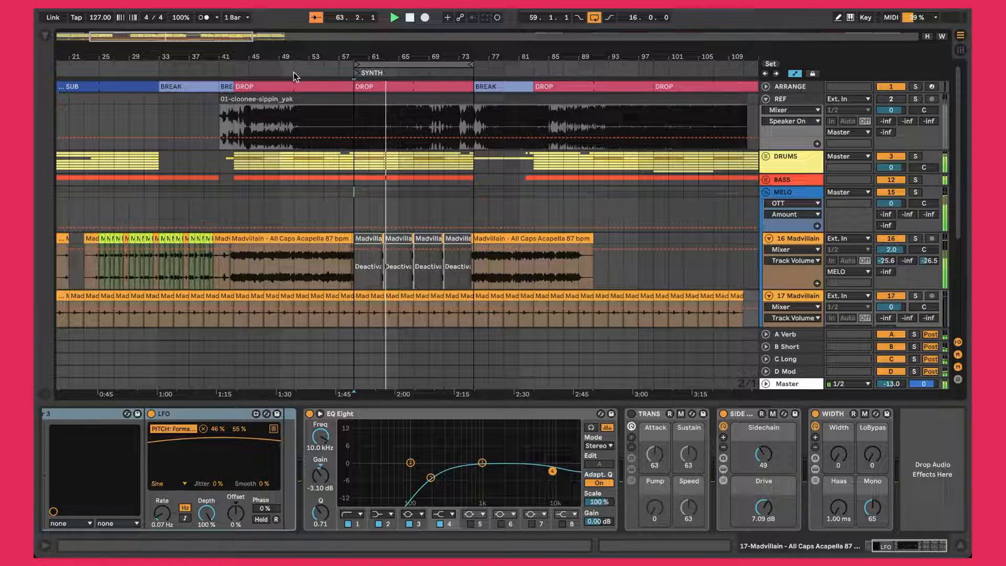
Step: Zoom out to the whole arrangement and examine its sections and tracks from intro to outro
left_click_drag(283, 56, 244, 52)
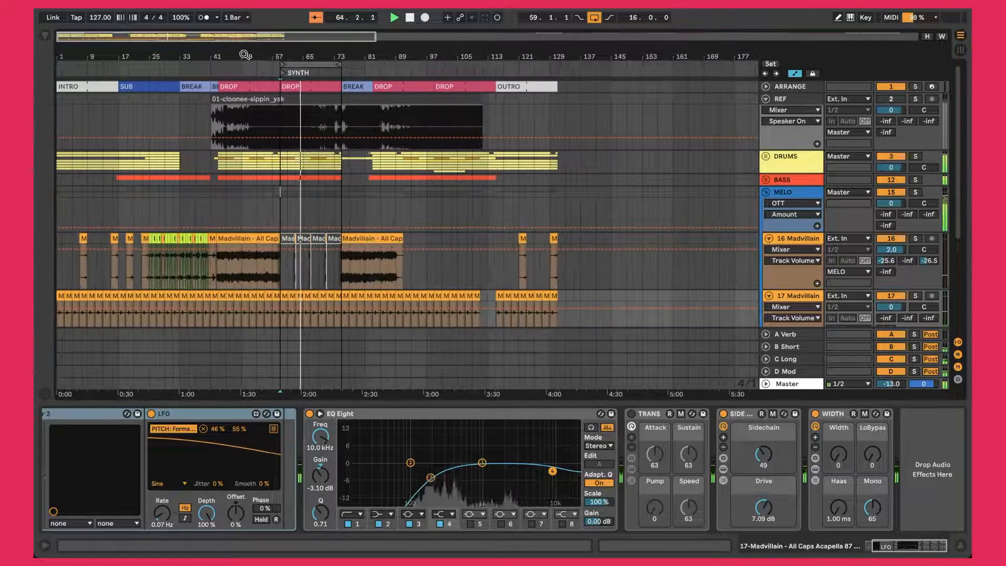
scroll(261, 181, "down", 8)
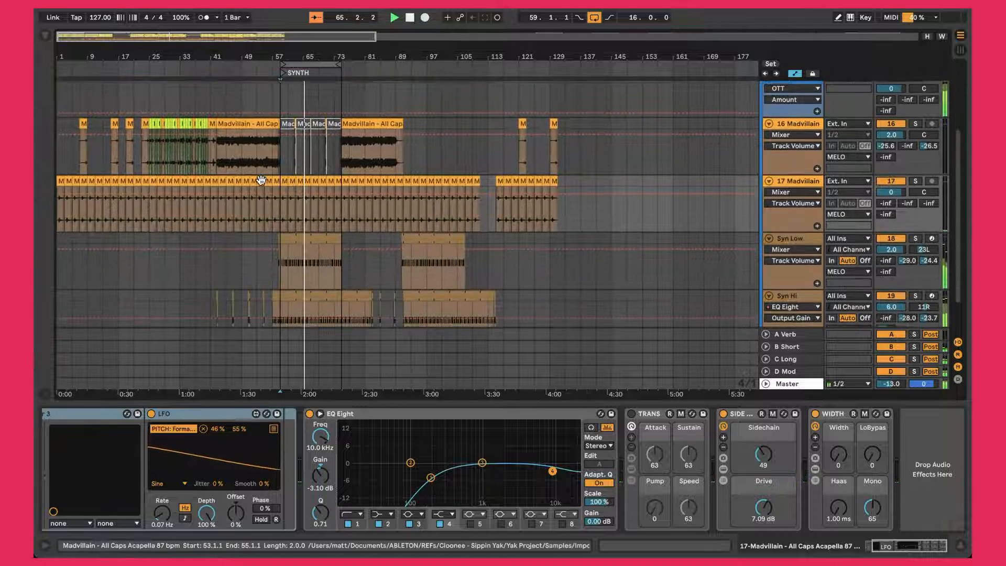
scroll(261, 181, "up", 8)
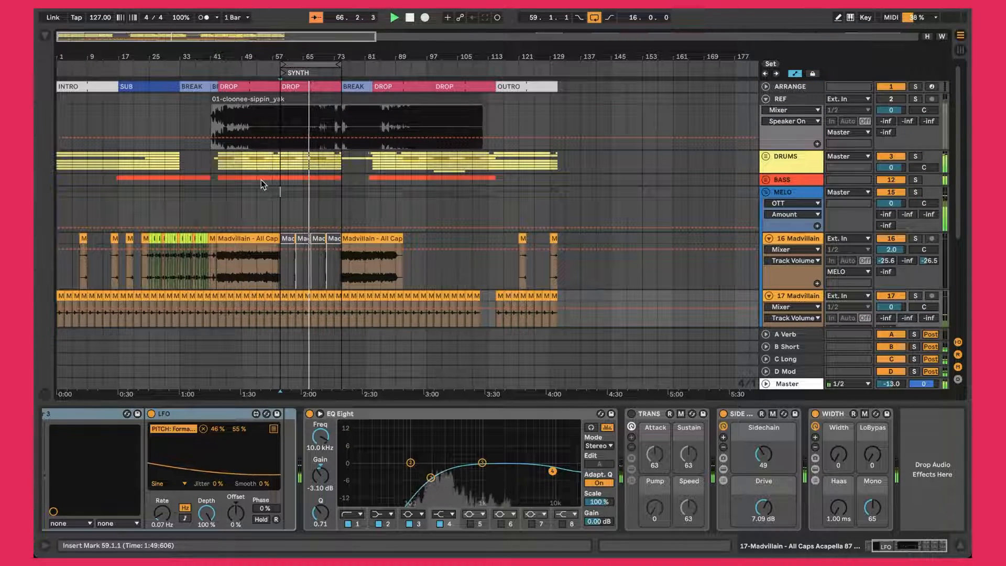
scroll(261, 180, "right", 1)
left_click_drag(157, 54, 157, 67)
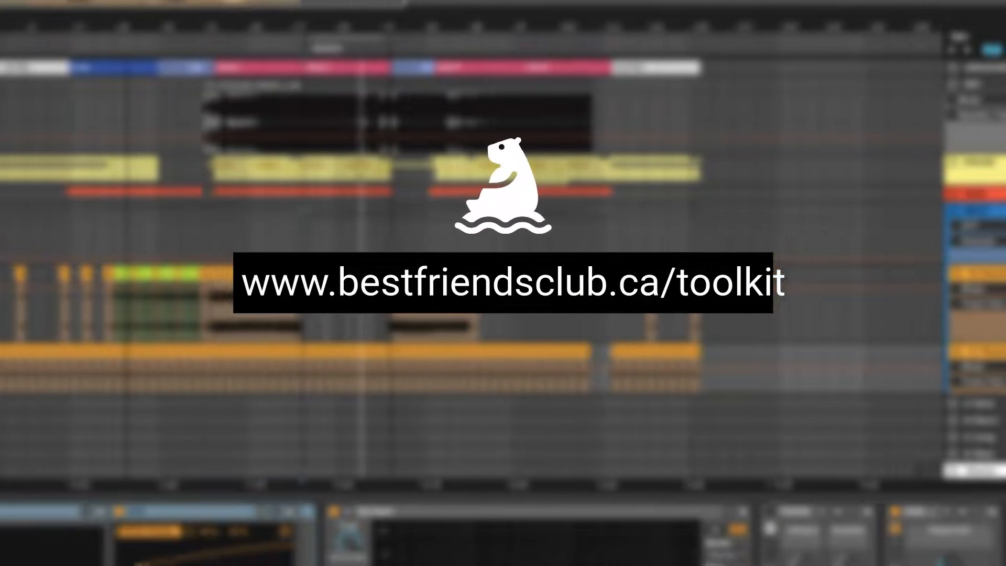
left_click_drag(1, 28, 1, 17)
mouse_move(95, 17)
left_mouse_down()
mouse_move(99, 82)
mouse_move(100, 23)
left_mouse_up()
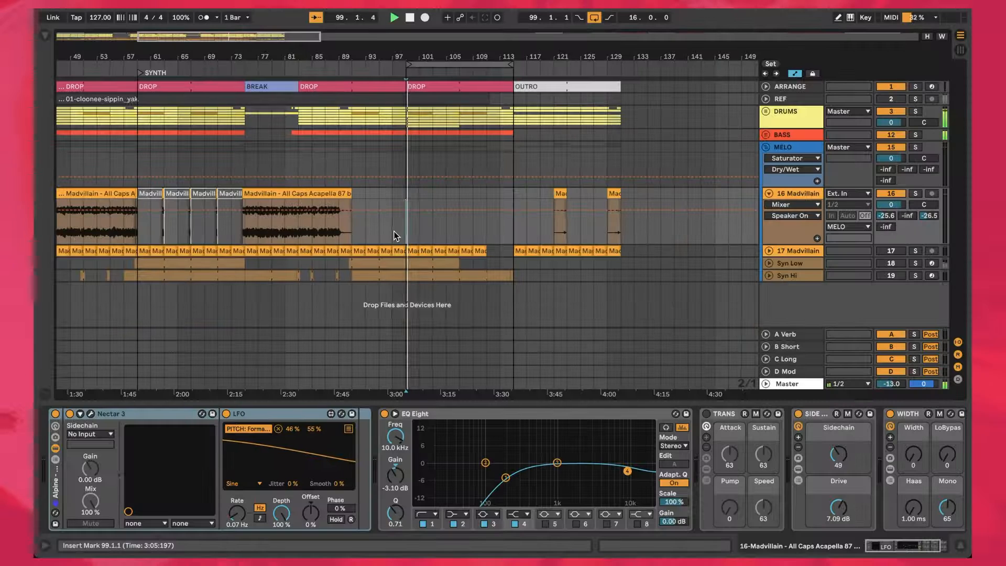
Step: Display the effects chain of the MELO group and that of the 16 Madvillain vocal track
left_click(394, 234)
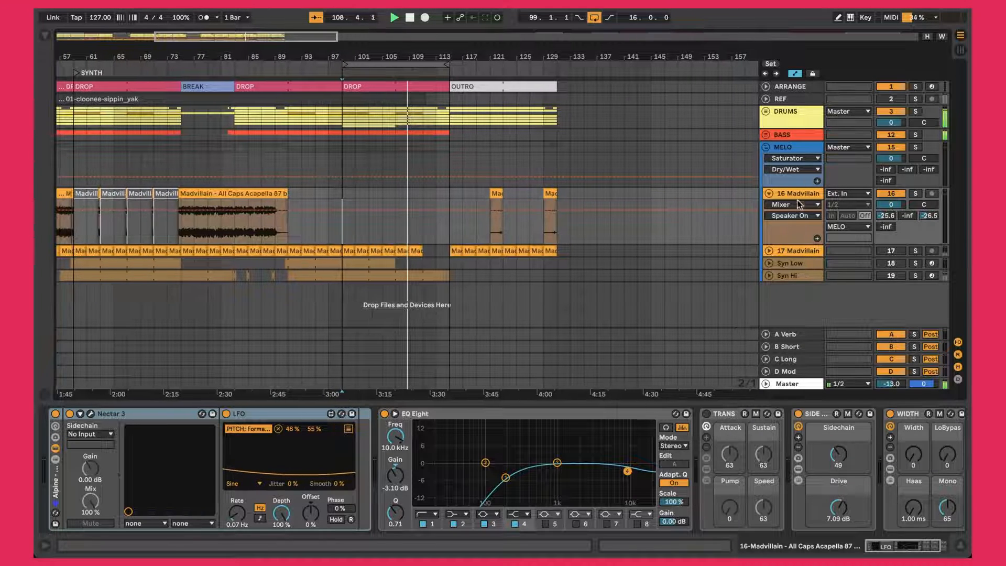
left_click(786, 149)
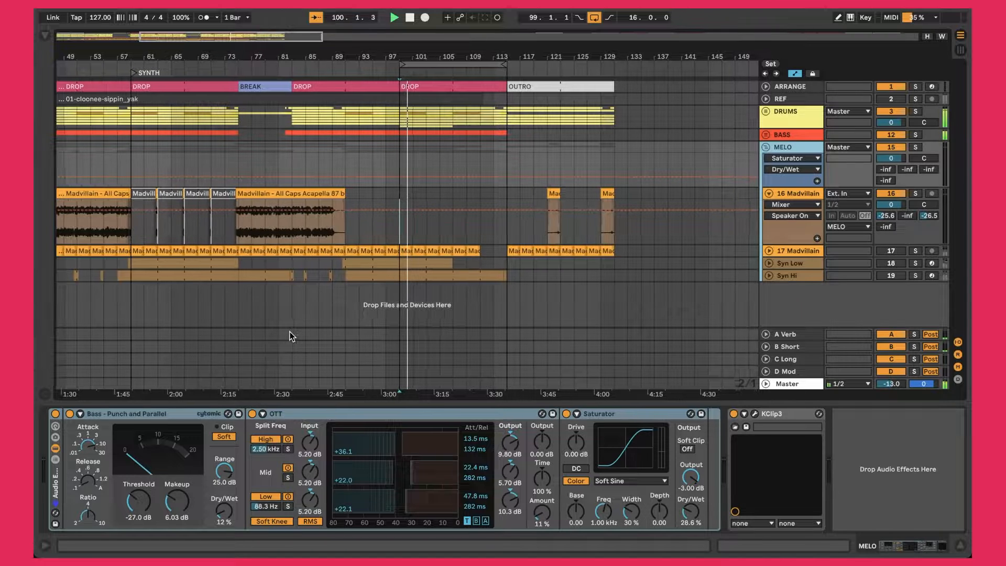
scroll(382, 305, "left", 10)
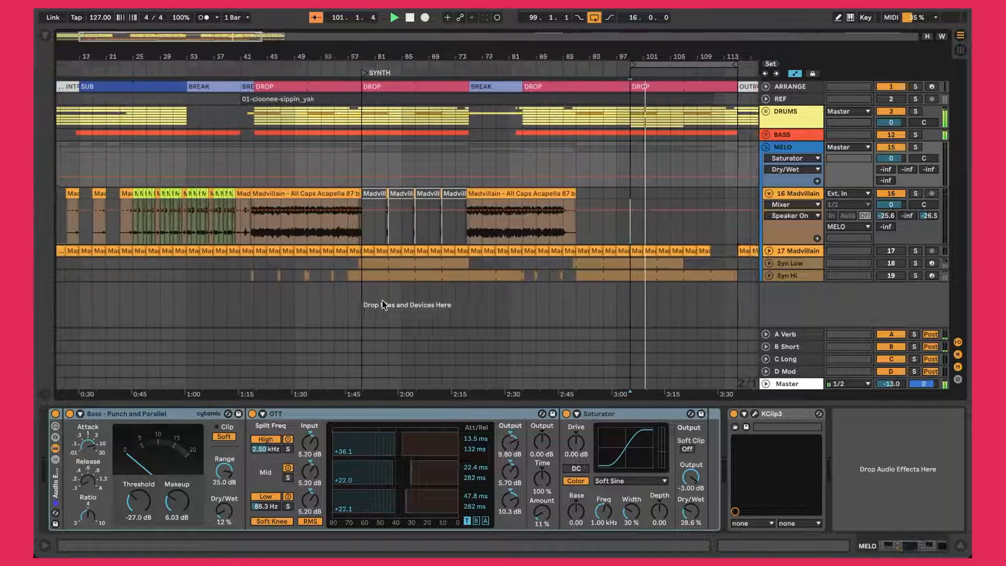
left_click(784, 195)
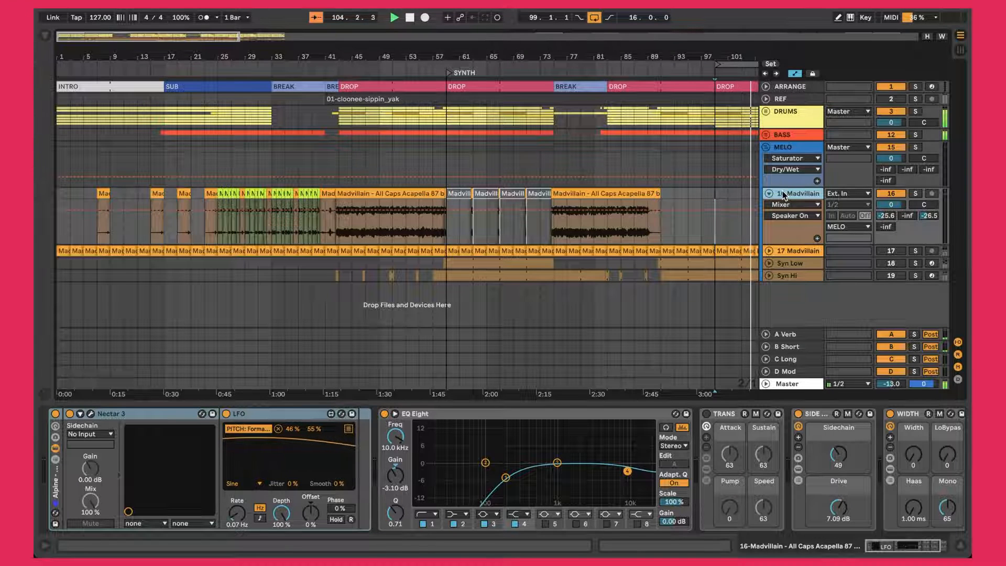
Step: Examine the clip settings of the first drop's vocal on 16 Madvillain and return to the track's device chain
left_click(603, 195)
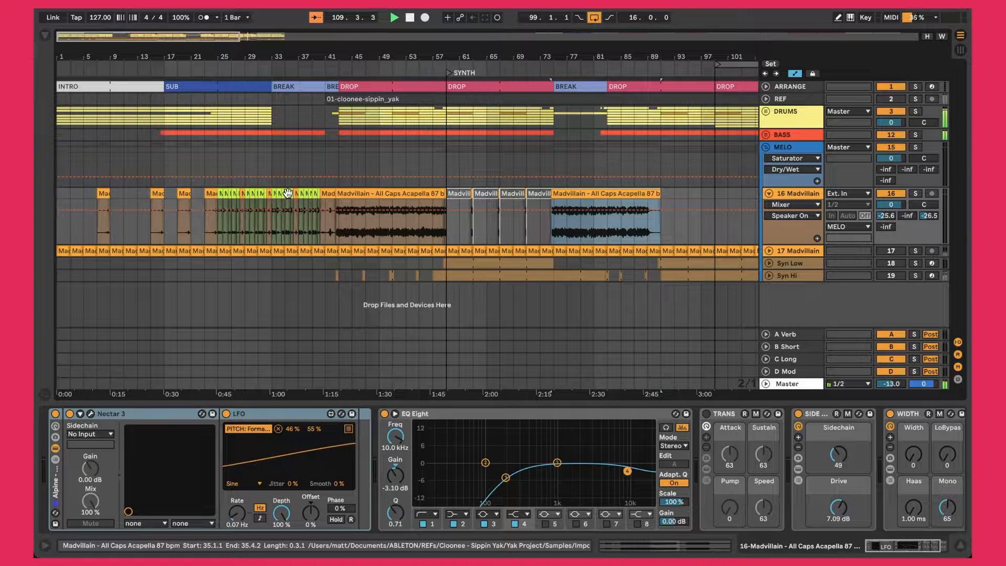
left_click(382, 191)
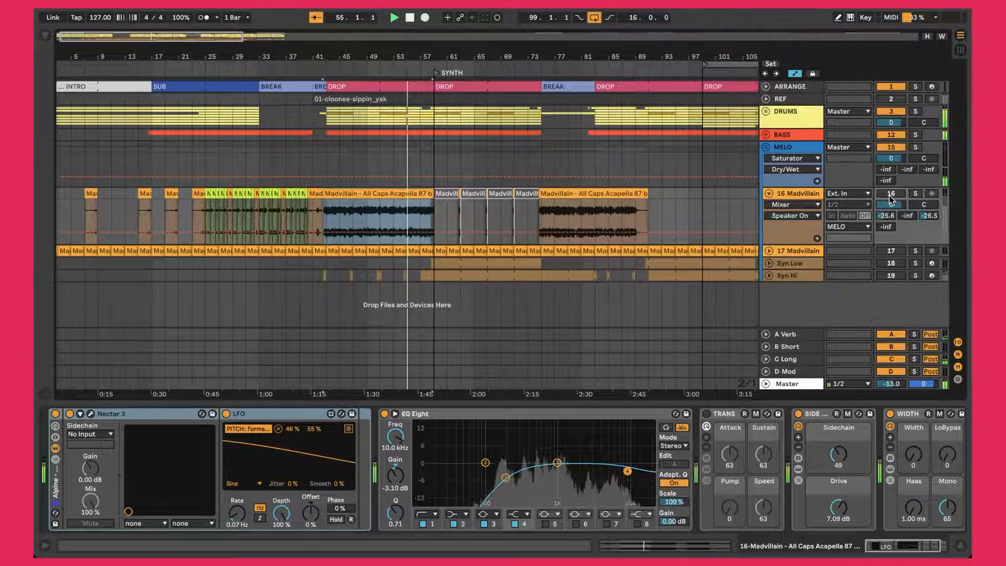
double_click(340, 188)
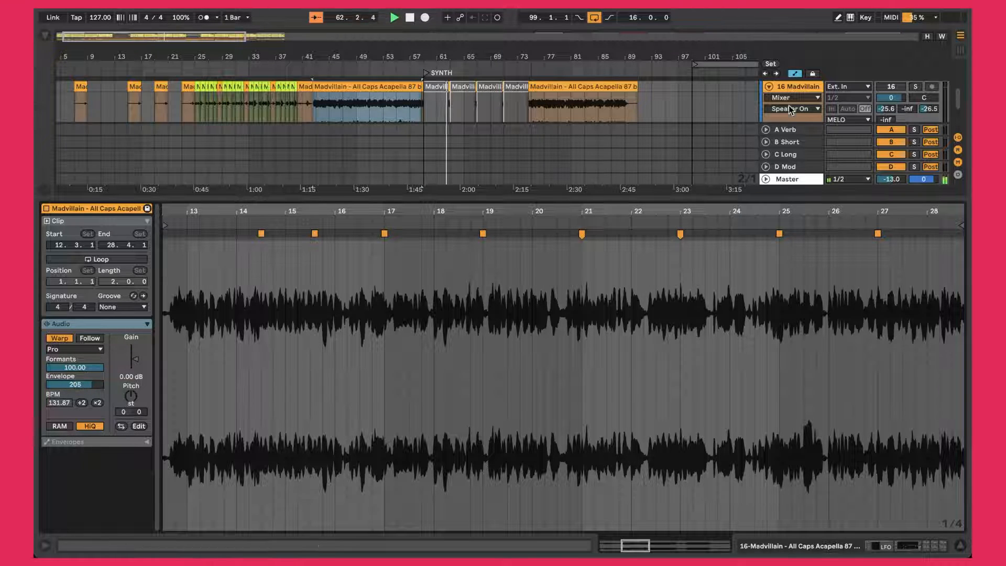
key("shift+Tab")
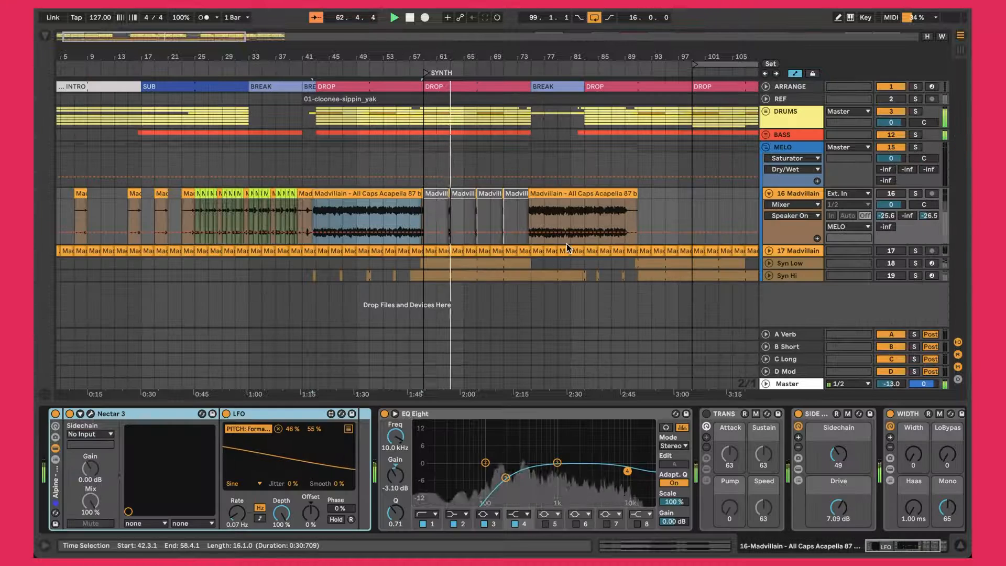
Step: Select the Nectar 3 and LFO devices on 16 Madvillain and toggle the track's activator
left_click(117, 415)
left_click(254, 414)
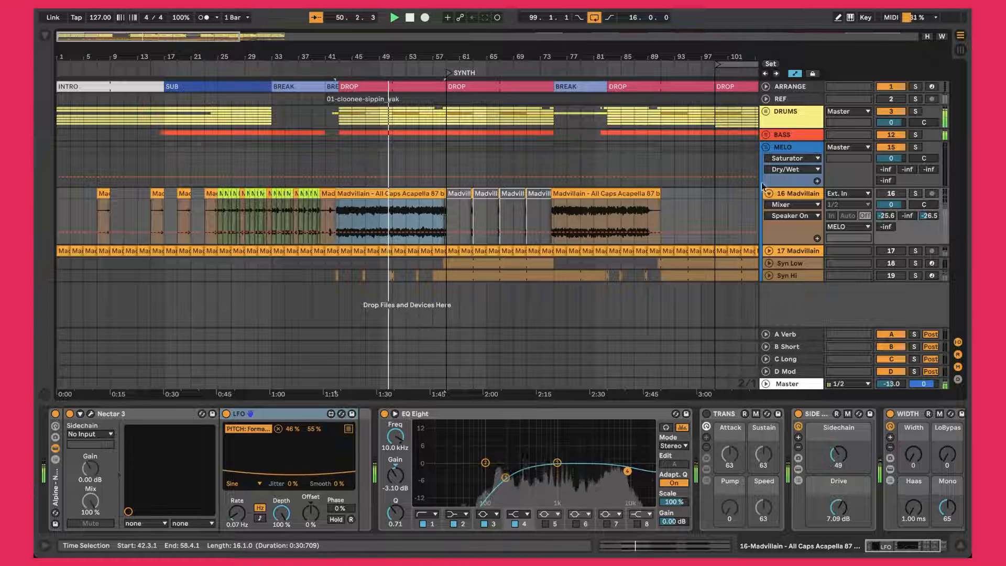
left_click(888, 194)
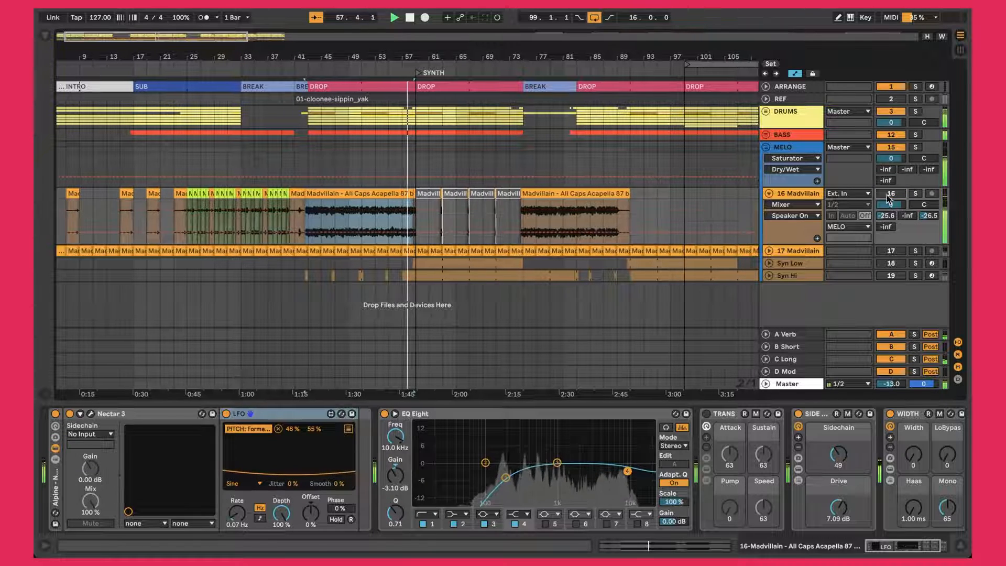
Step: Examine the formant controls in the Nectar 3 plug-in window and close it
left_click(90, 413)
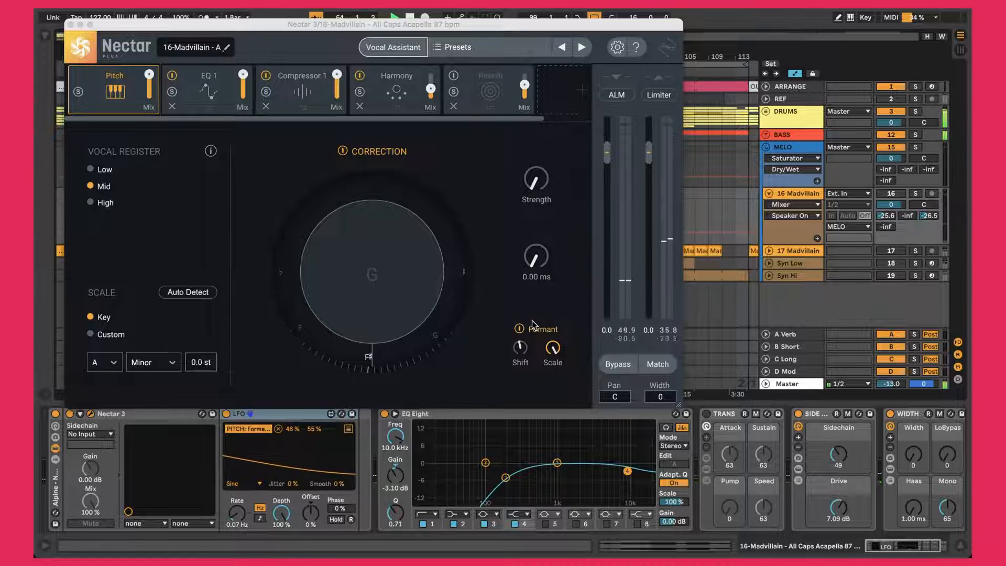
left_click(70, 24)
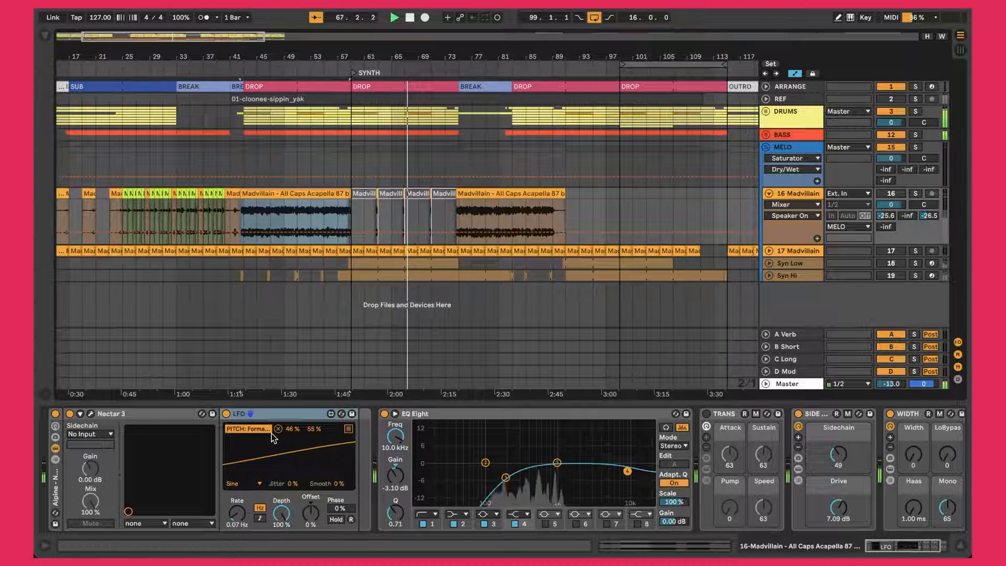
Step: Examine the vocal's EQ Eight, including its low-end band 1 and high-end band 4
scroll(301, 450, "right", 3)
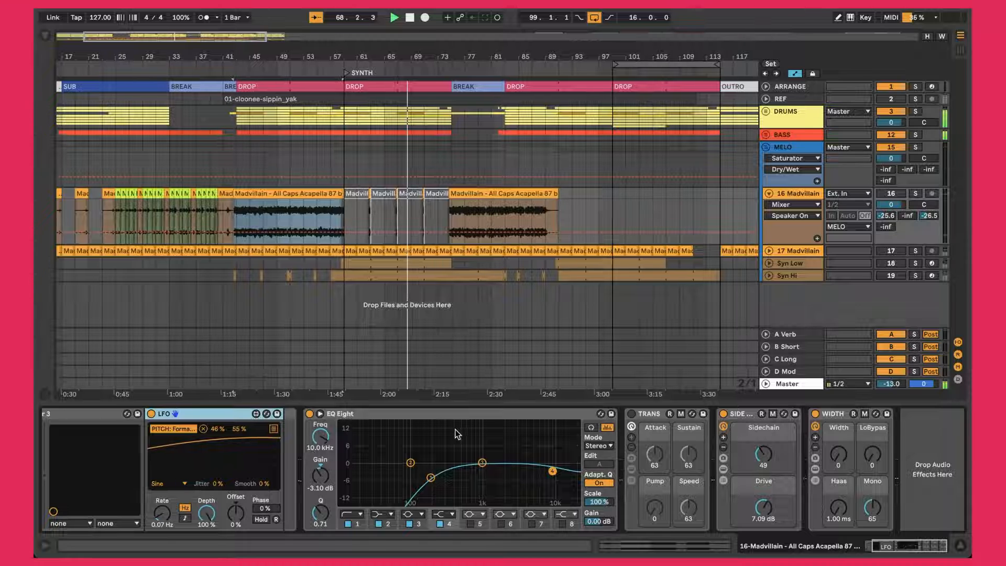
left_click(480, 414)
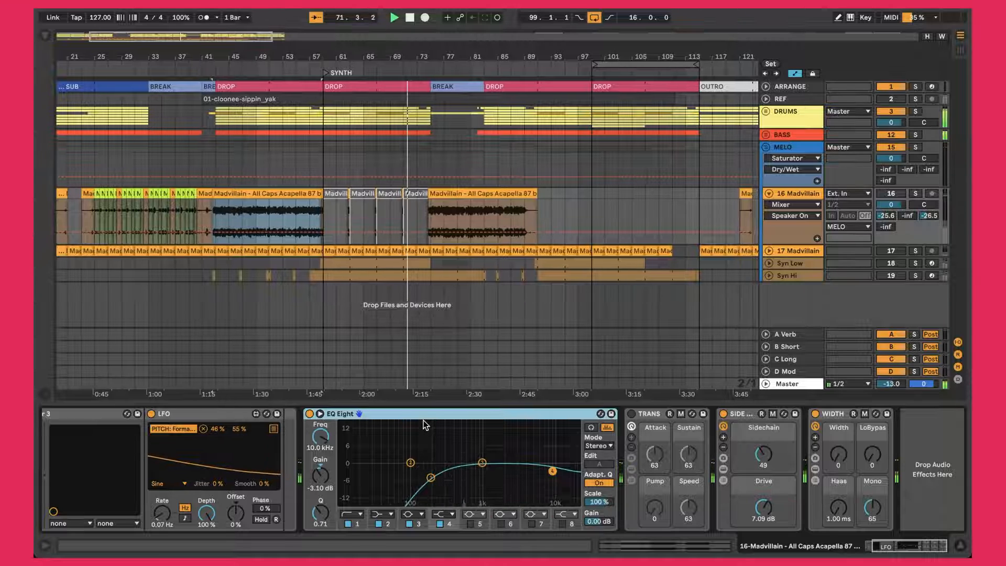
left_click(360, 525)
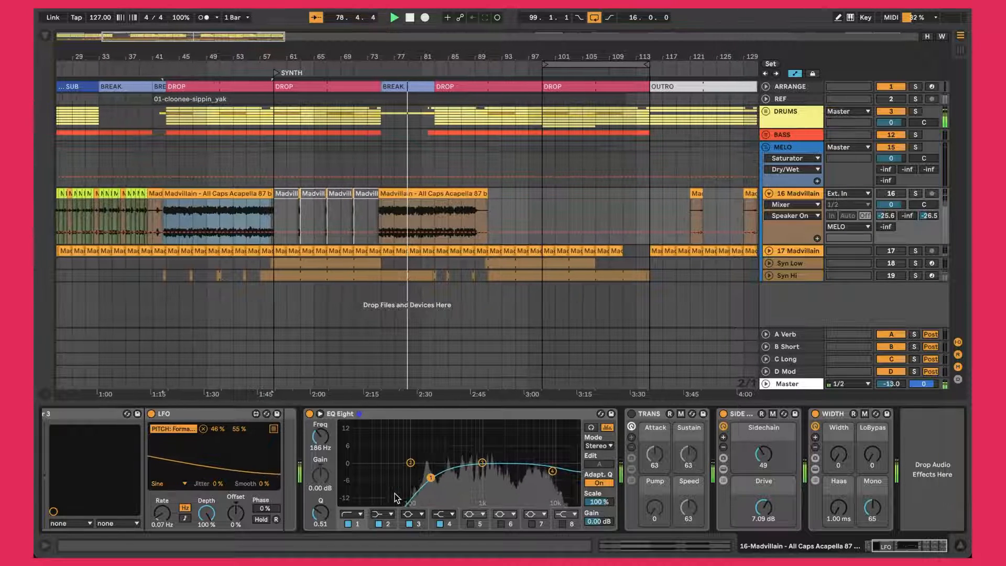
left_click(553, 472)
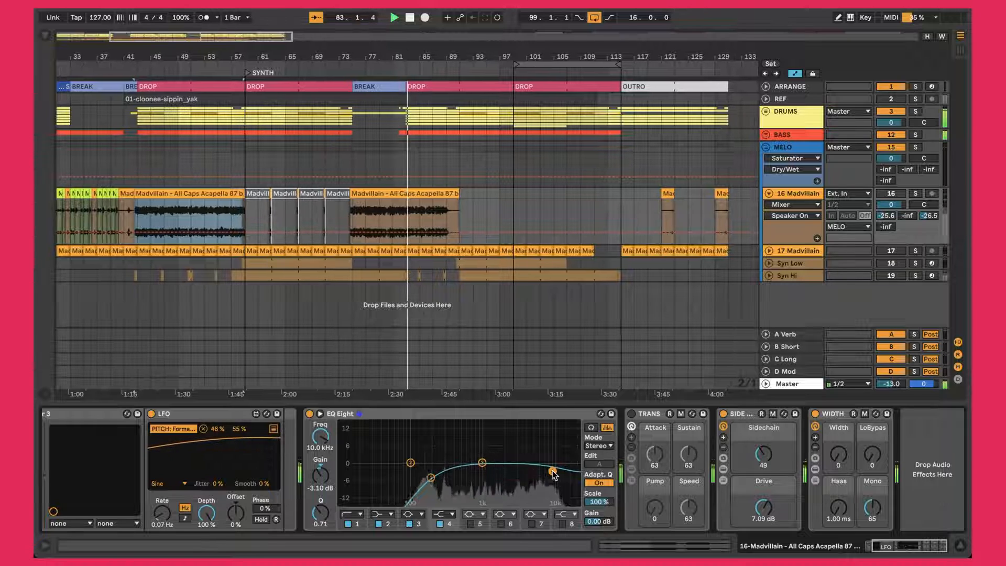
Step: Review the vocal's TRANS and sidechain racks, expanding the sidechain rack to view its inner devices and collapsing it again
left_click(655, 419)
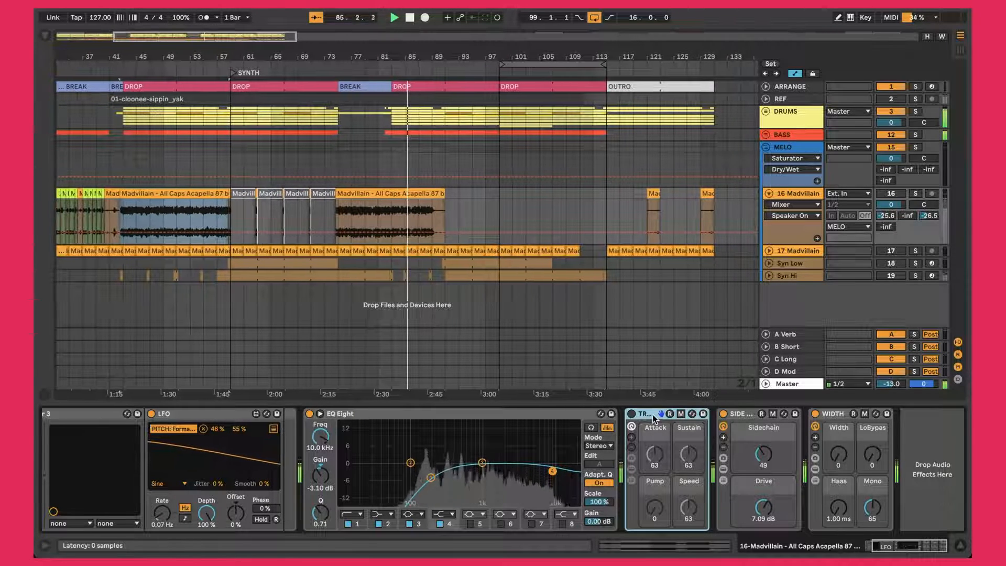
left_click(728, 415)
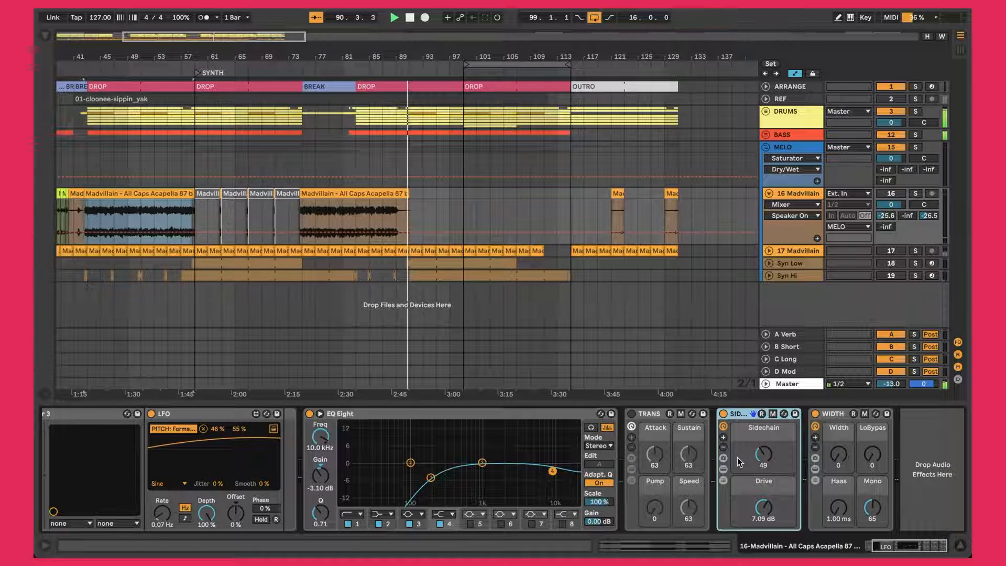
left_click(724, 469)
scroll(786, 470, "right", 10)
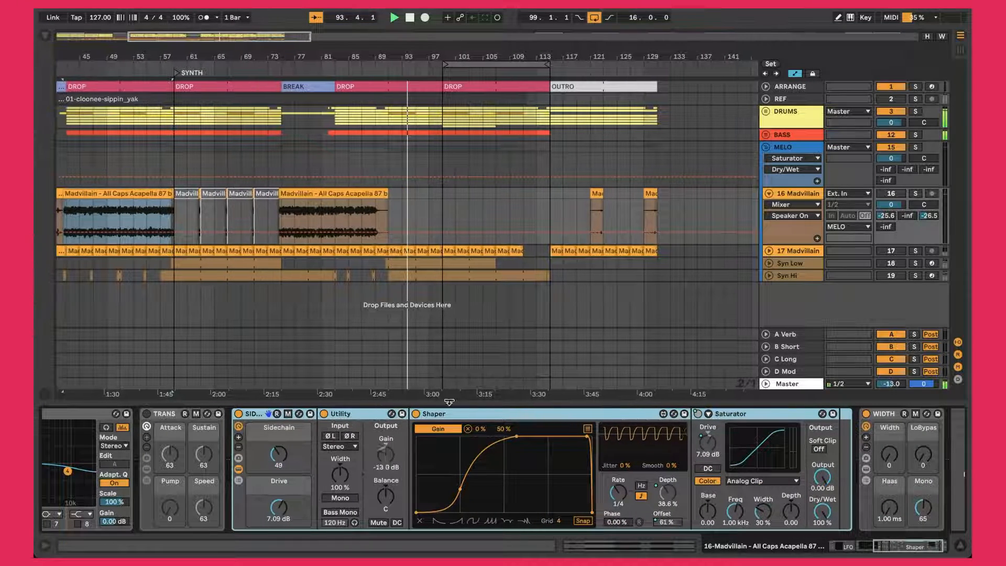
left_click(238, 469)
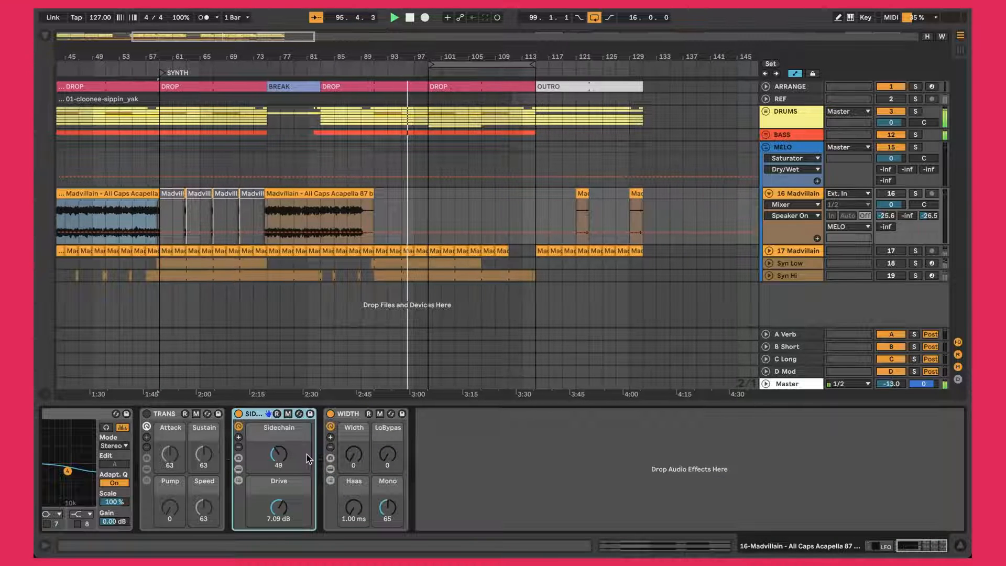
scroll(306, 459, "left", 3)
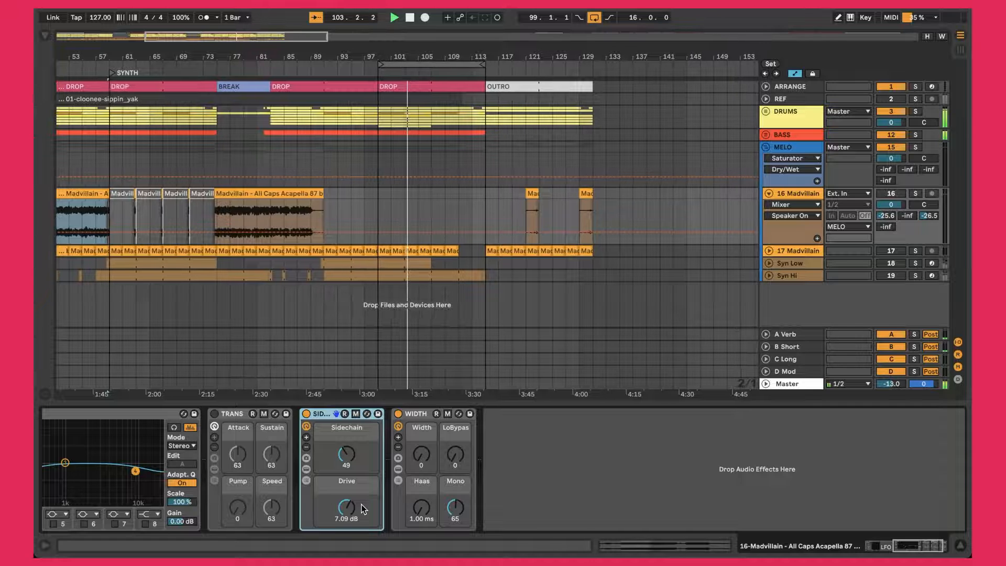
Step: Examine the vocal's WIDTH rack, expanding it to view the Wider plug-in window, then close the window and collapse the rack
left_click(423, 413)
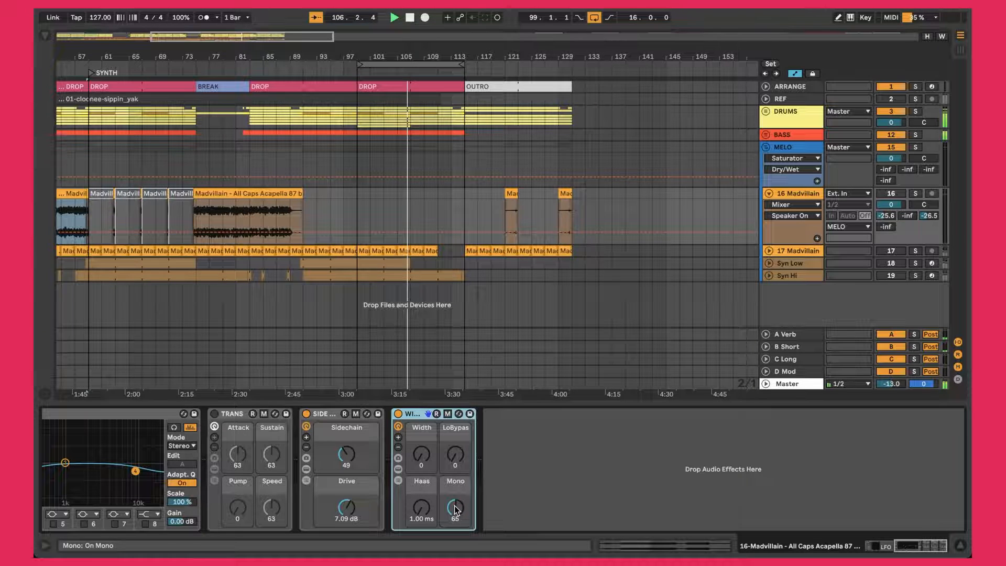
left_click(399, 471)
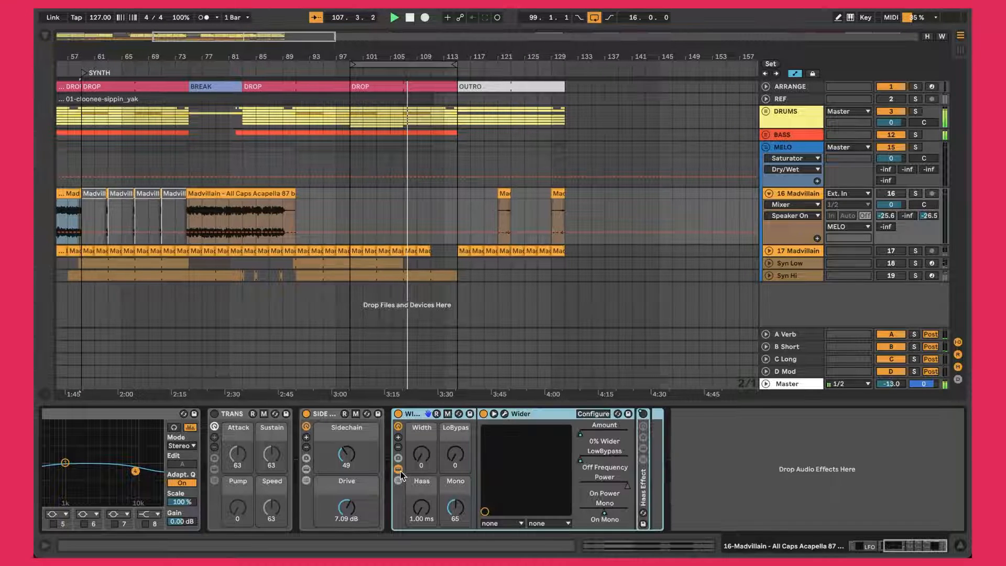
left_click(504, 414)
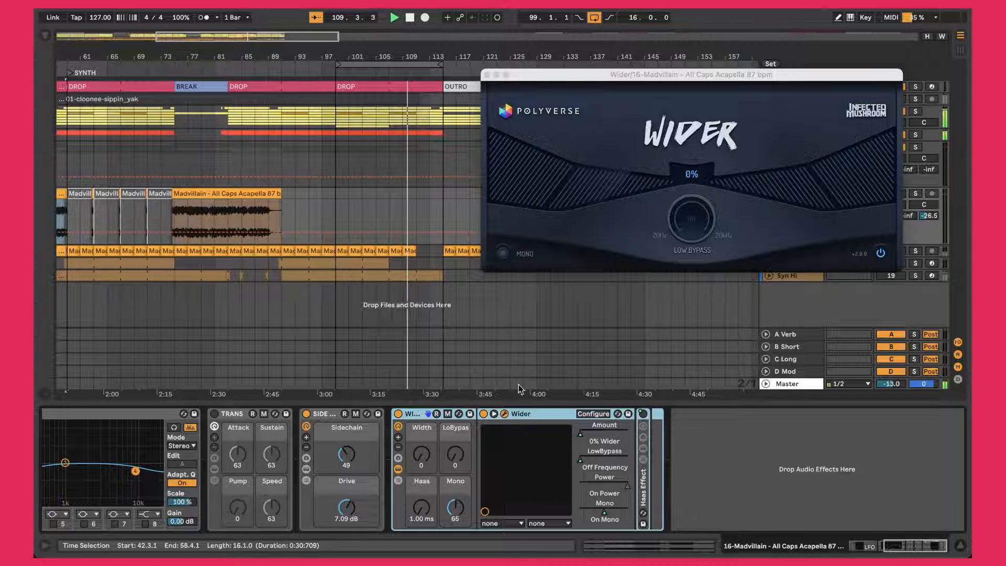
left_click(486, 75)
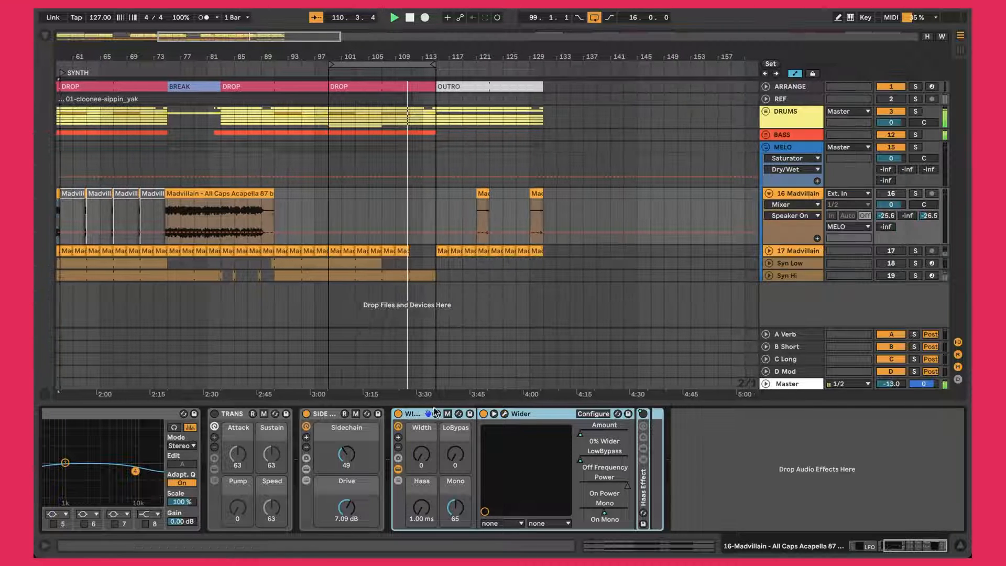
left_click(398, 469)
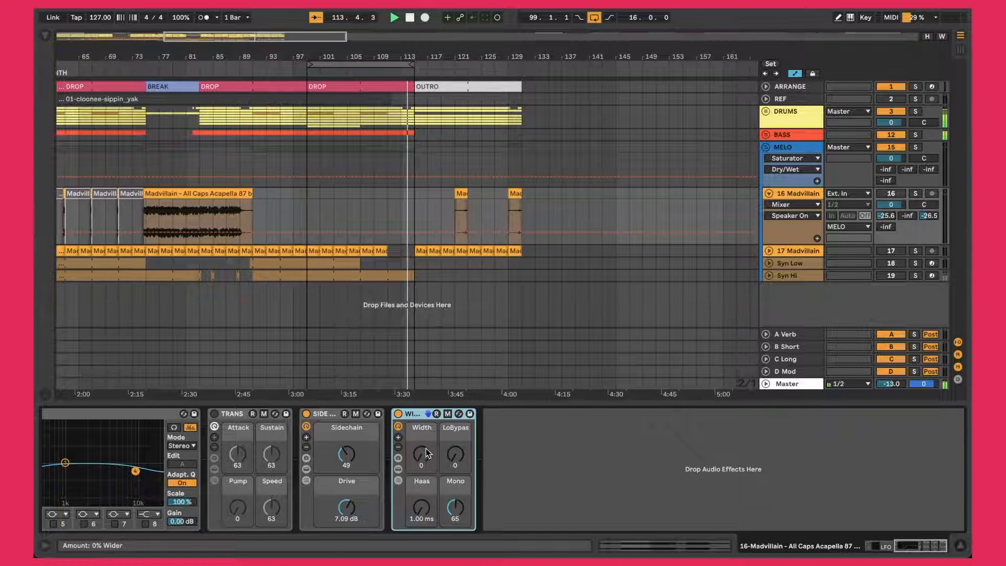
scroll(429, 454, "left", 9)
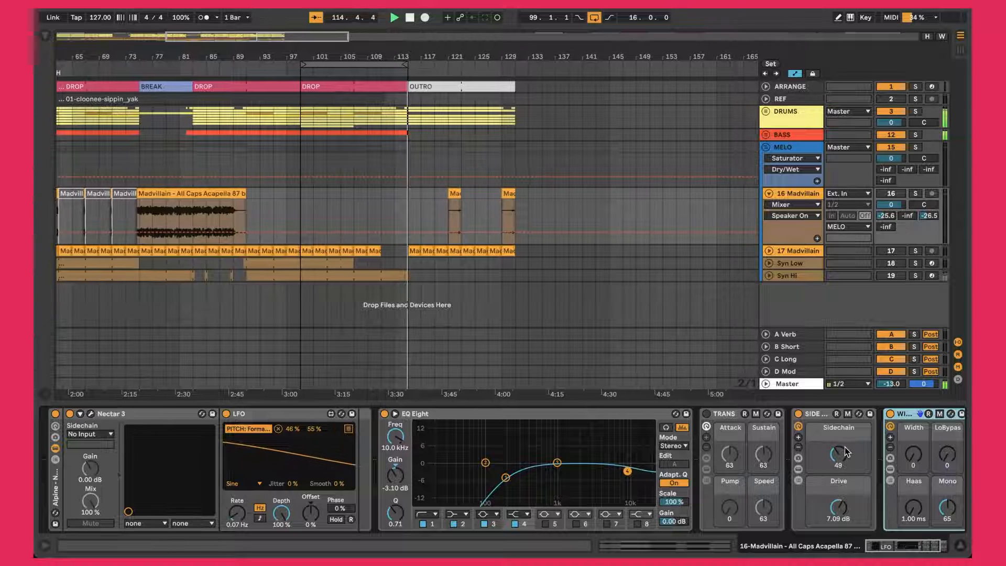
scroll(848, 452, "right", 2)
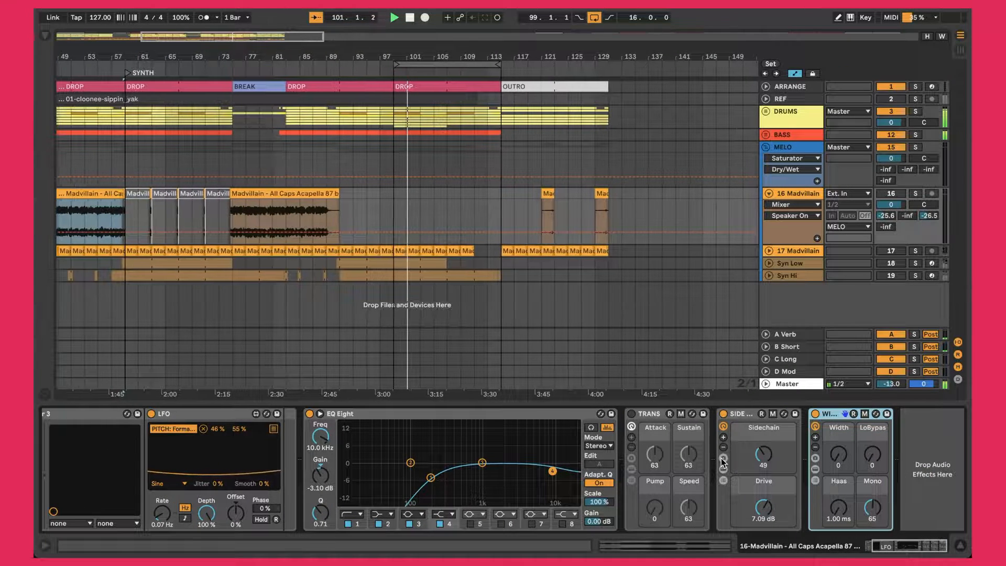
Step: Play the vocal from bar 81 in the second break and again from just before the SYNTH drop
scroll(580, 184, "left", 10)
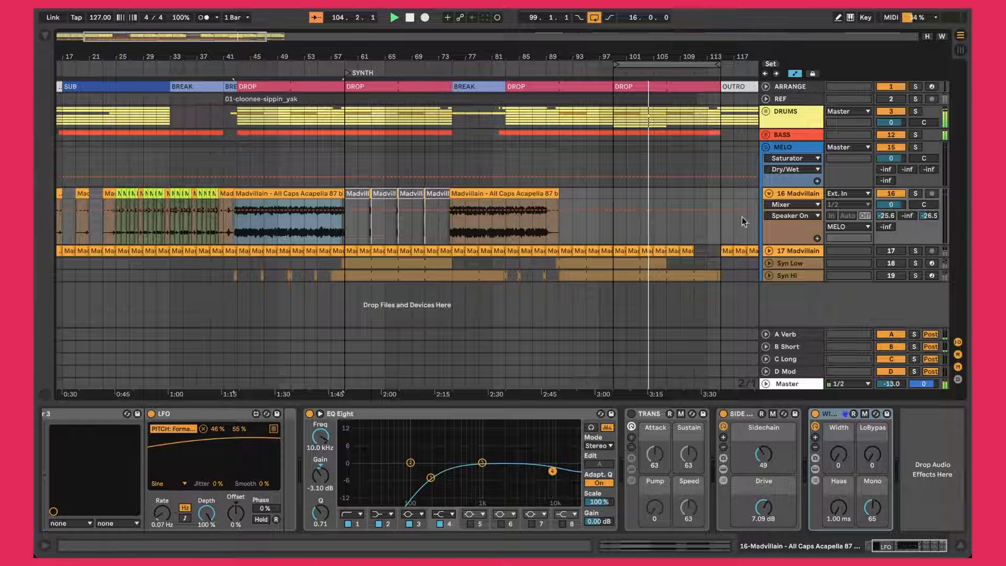
left_click(487, 232)
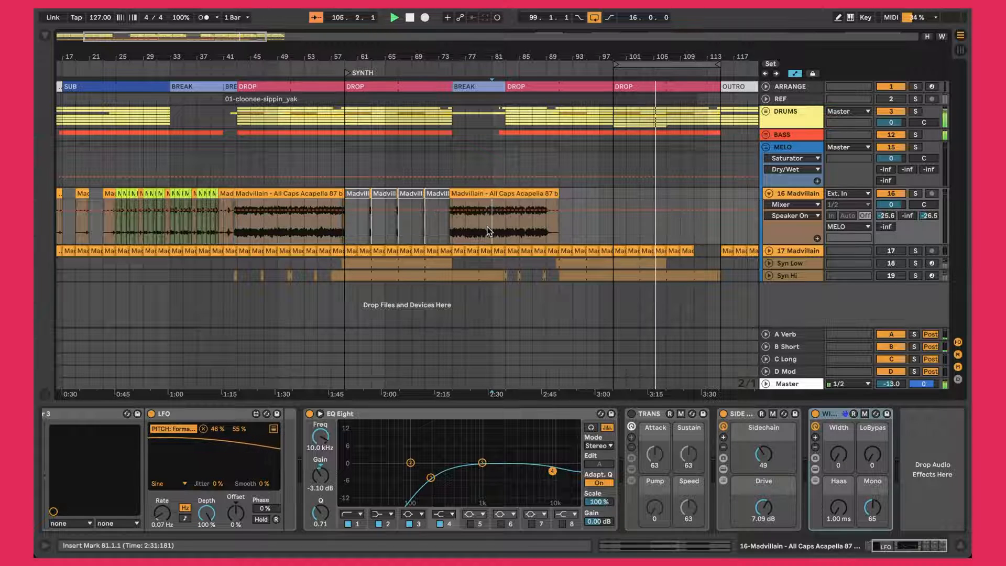
key("space")
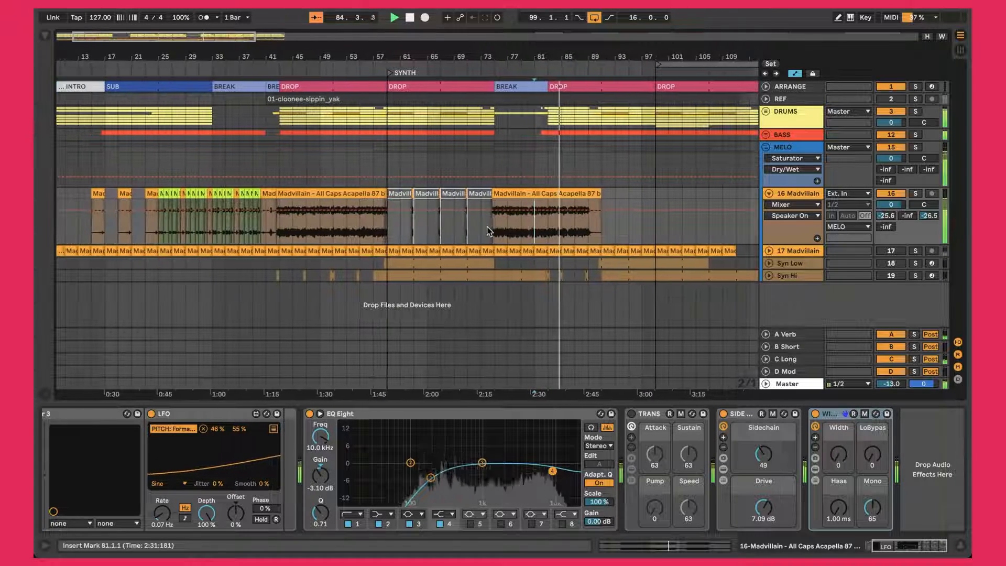
left_click(381, 227)
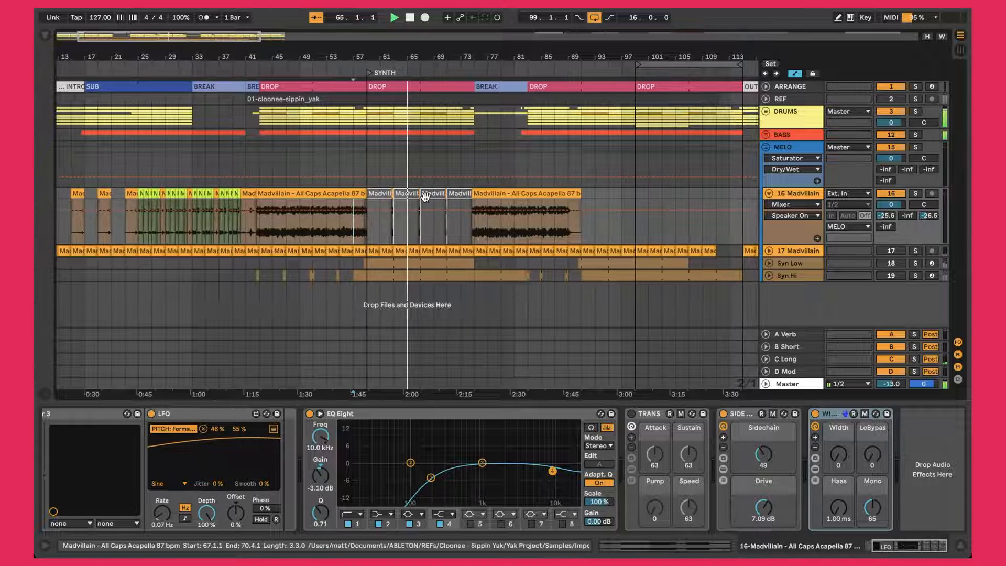
Step: Play the vocal from bar 15 and from bar 25, examining the chopped green clips of 16 Madvillain up close
scroll(424, 196, "left", 5)
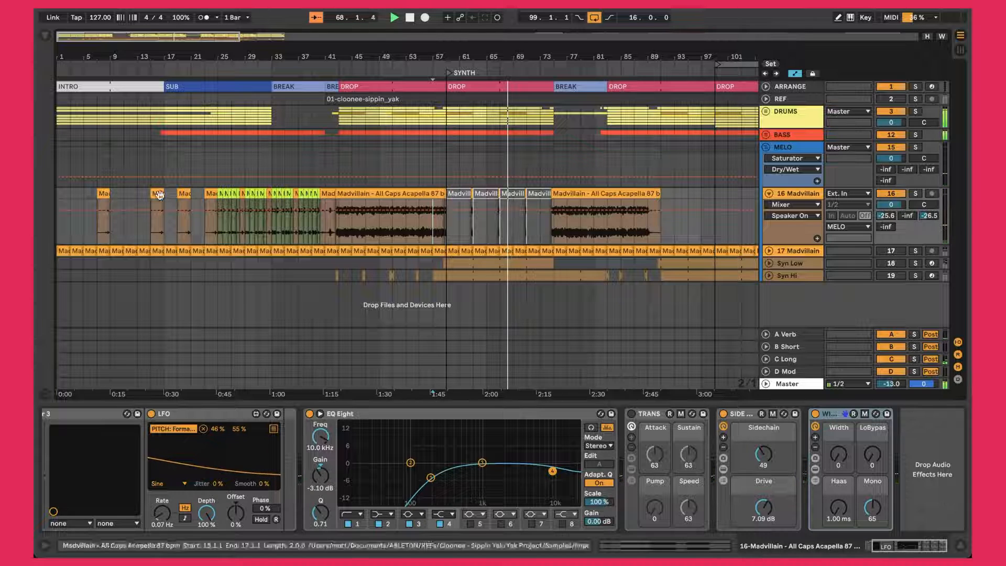
left_click(145, 229)
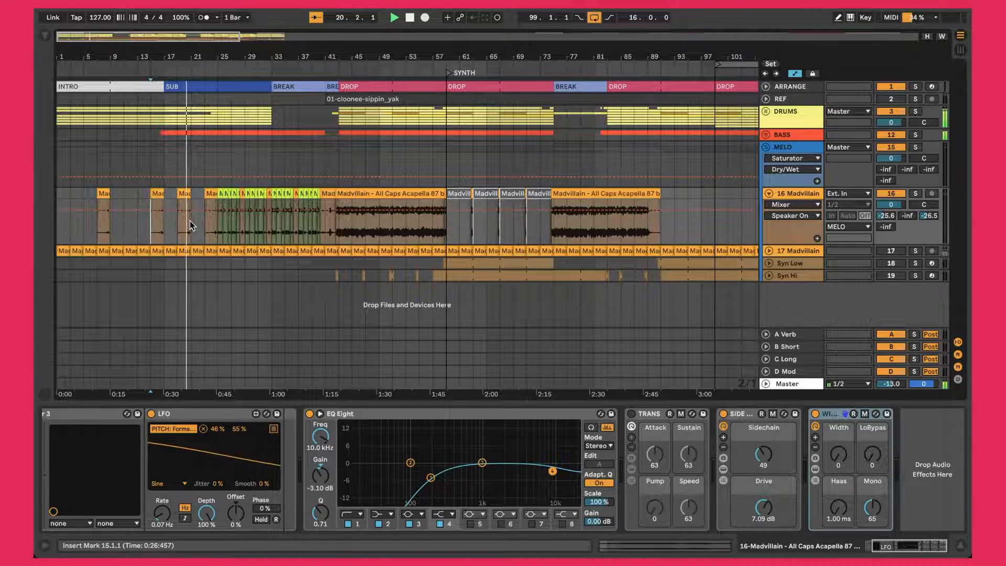
key("space")
key("space")
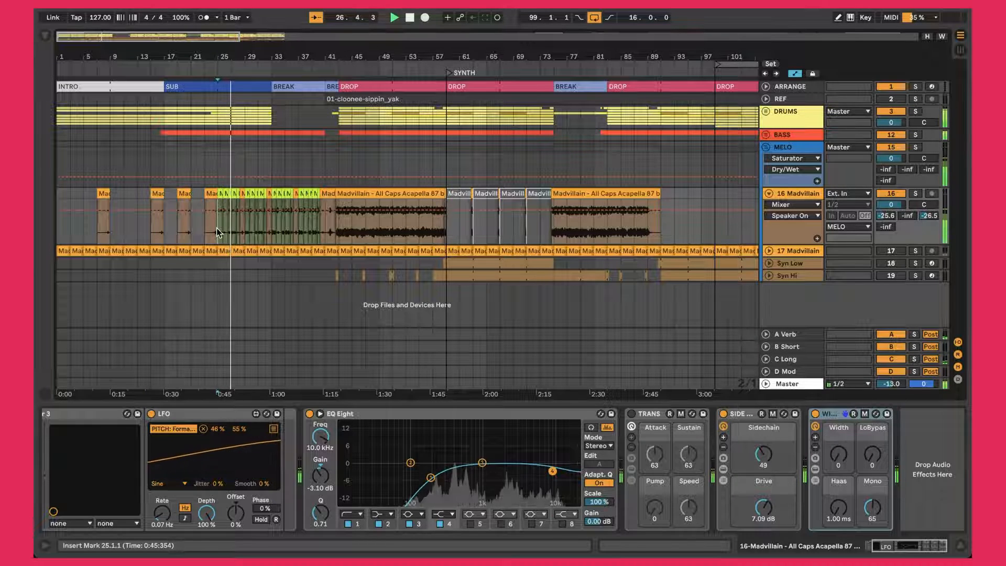
left_click_drag(208, 51, 208, 125)
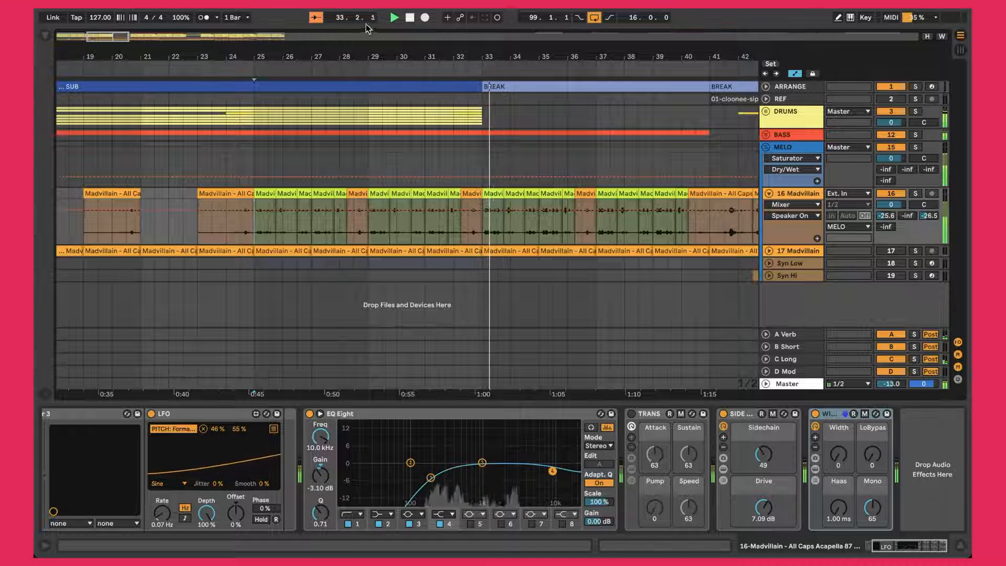
left_click_drag(367, 53, 192, 58)
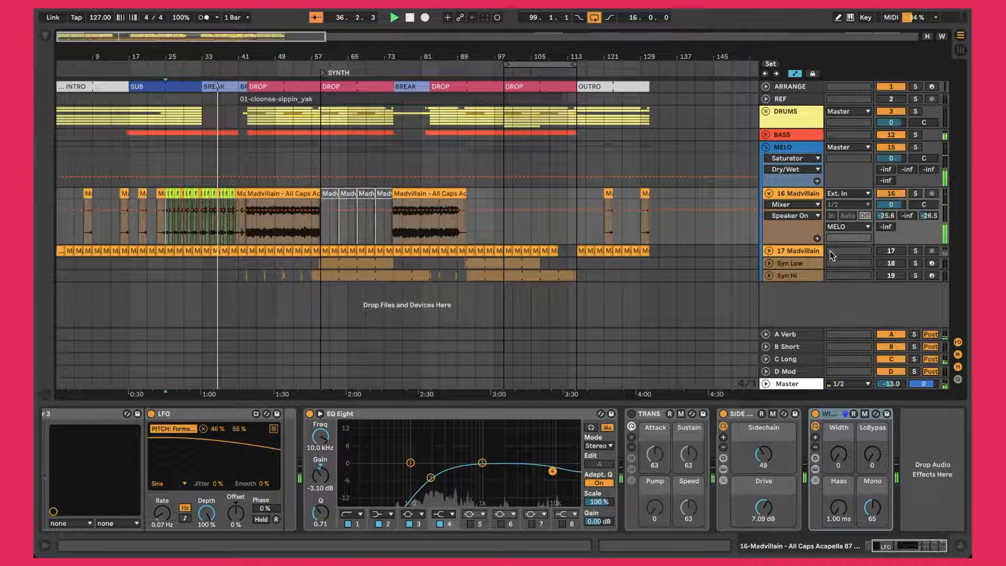
Step: Unfold the 17 Madvillain track and play it from bar 17
left_click(771, 250)
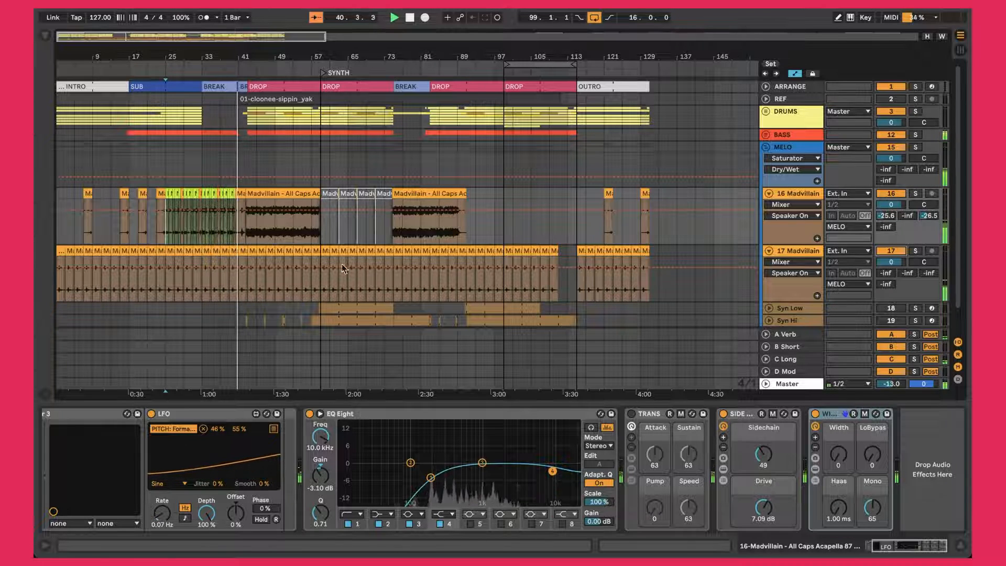
left_click(128, 297)
key("space")
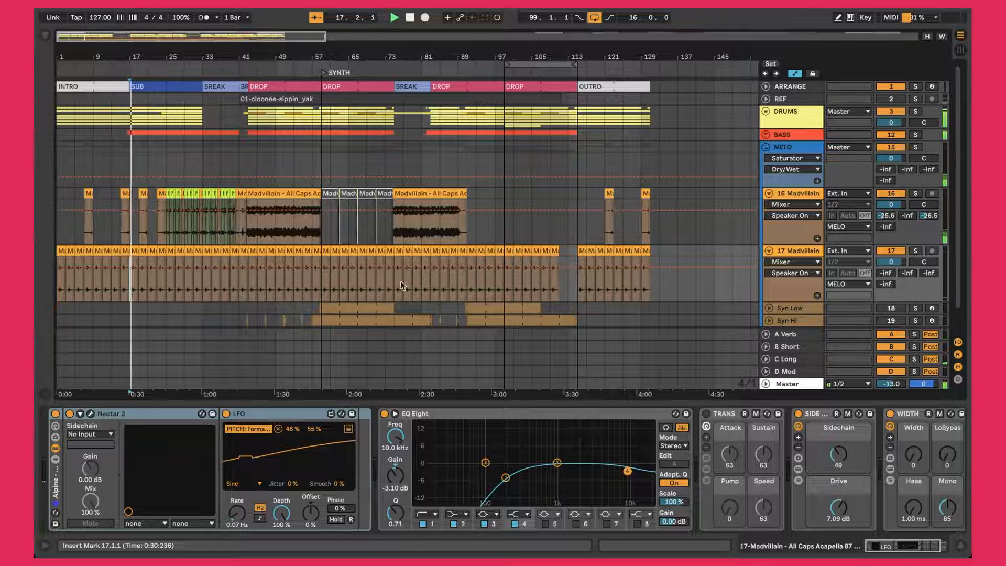
Step: Audition 17 Madvillain soloed at a volume of 6.0 dB, and return it to 0 dB with solo off
left_click_drag(906, 262, 906, 241)
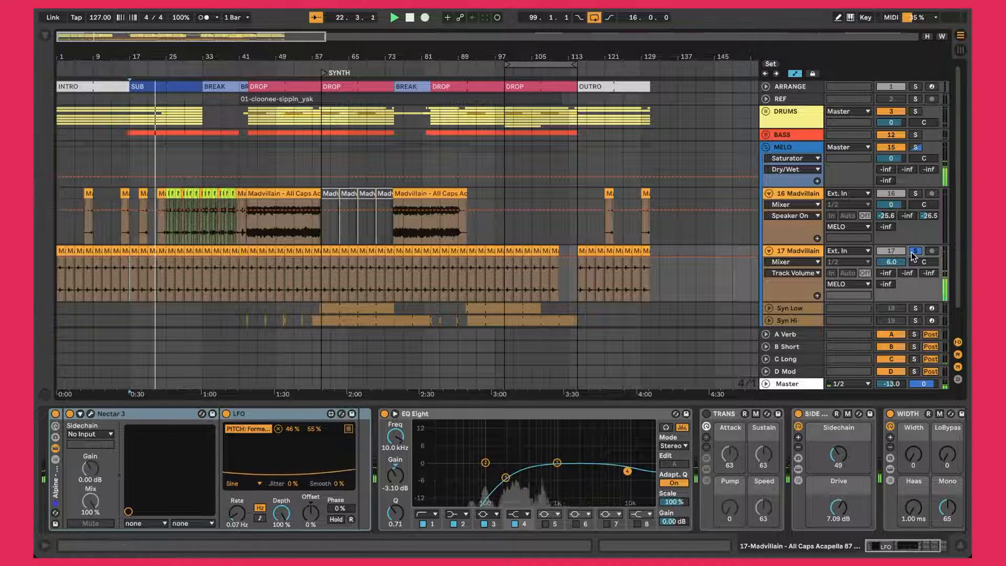
left_click(913, 253)
double_click(897, 266)
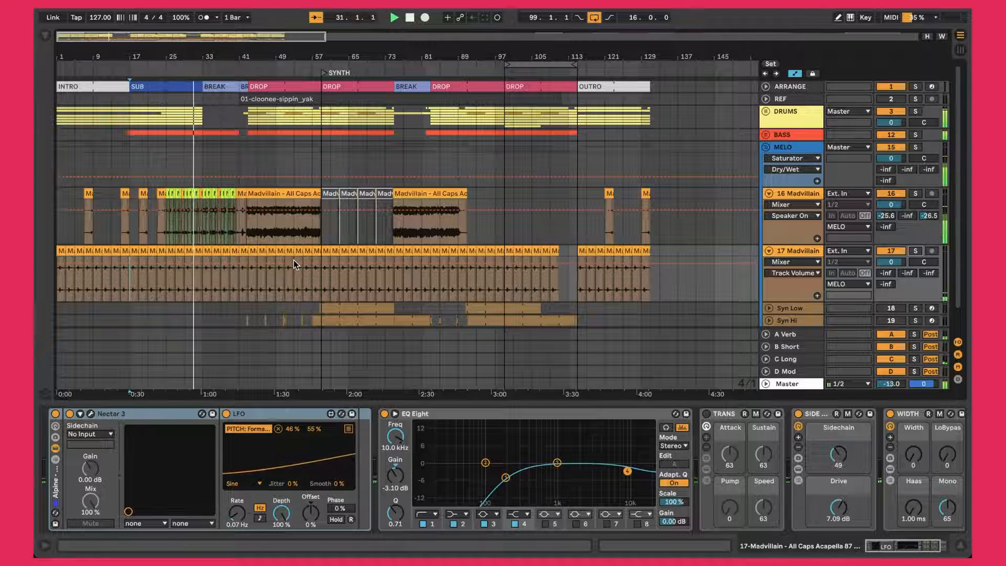
Step: Unfold the Syn Low track, play from bar 53 and switch the track's activator on
scroll(294, 260, "down", 2)
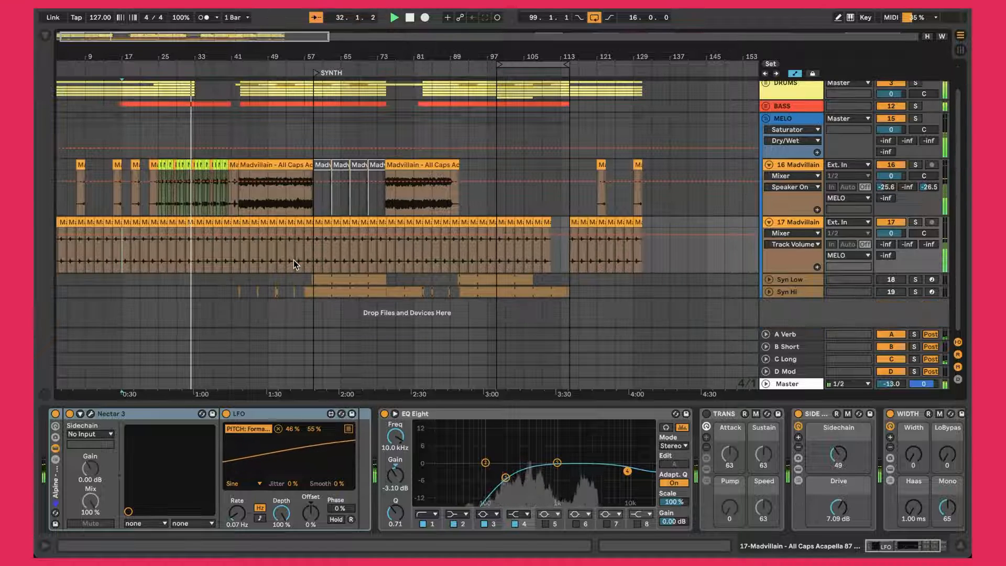
left_click(769, 280)
scroll(468, 286, "up", 2)
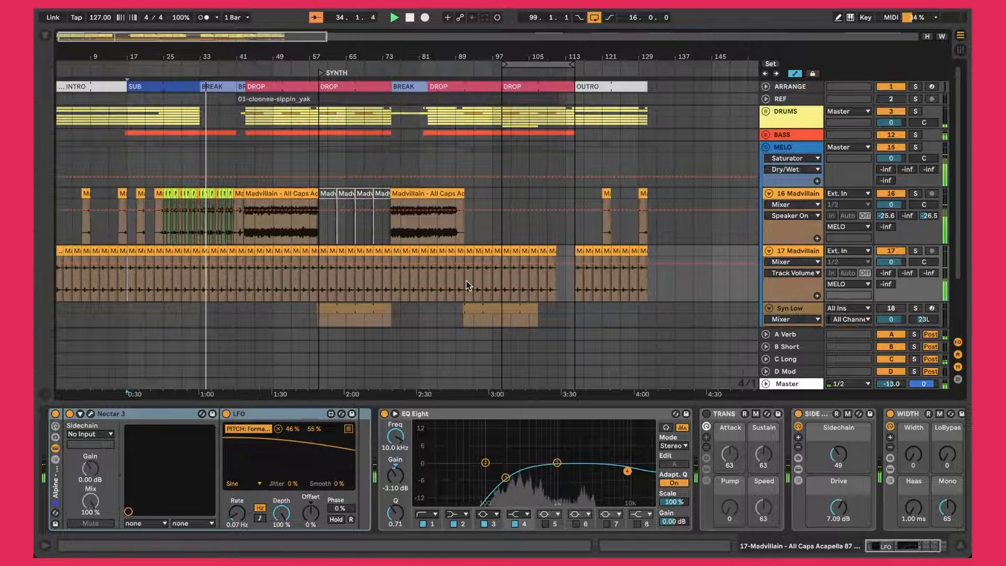
scroll(468, 286, "down", 4)
left_click(299, 246)
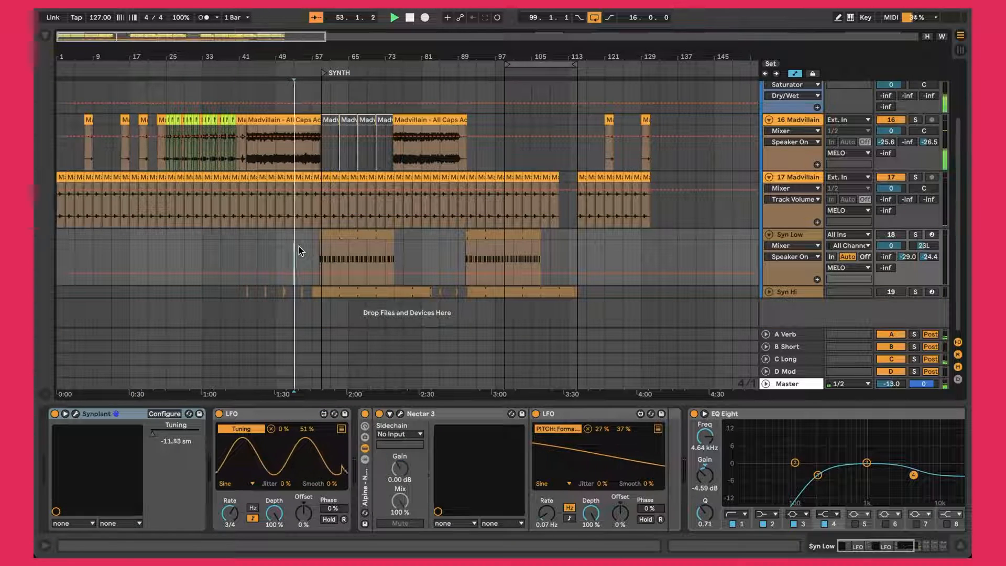
left_click(889, 235)
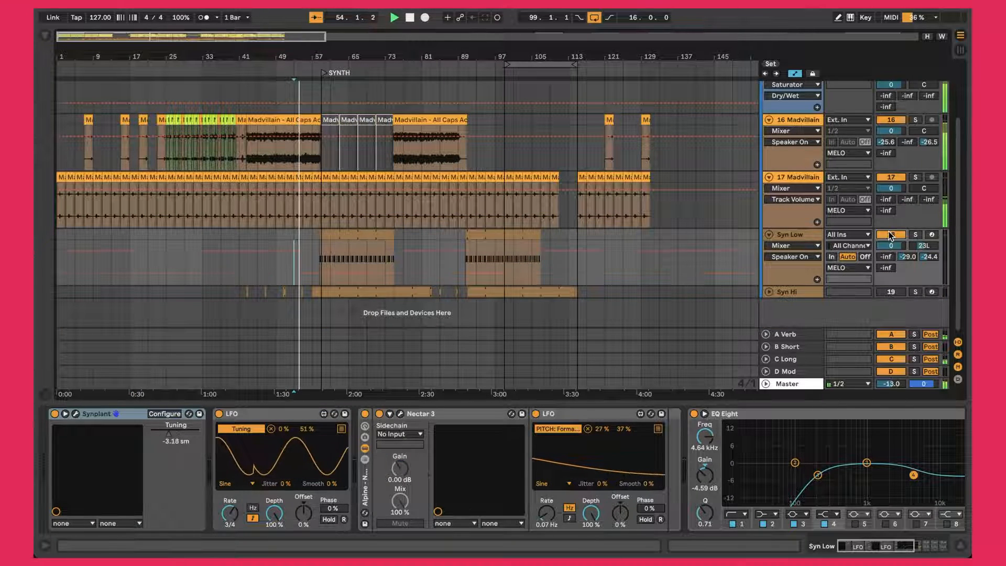
scroll(334, 258, "up", 4)
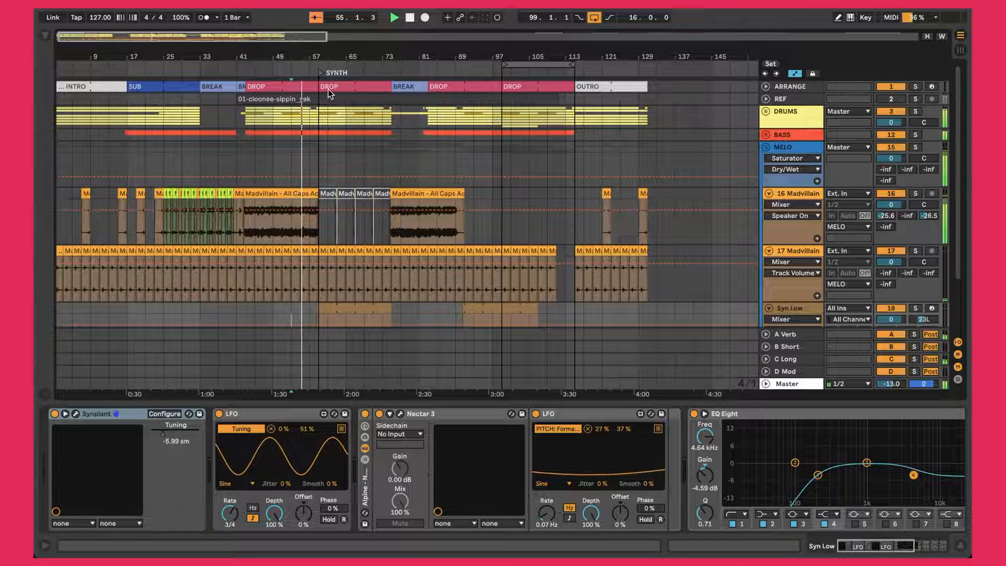
scroll(317, 175, "down", 4)
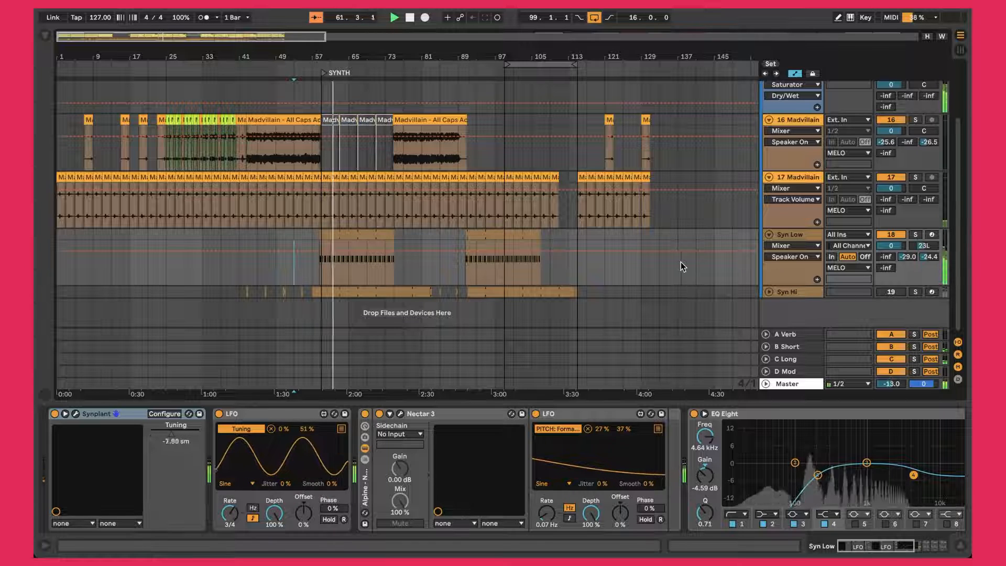
Step: Toggle solo on Syn Low, examine the notes of its first MIDI clip and close the clip view
left_click(915, 235)
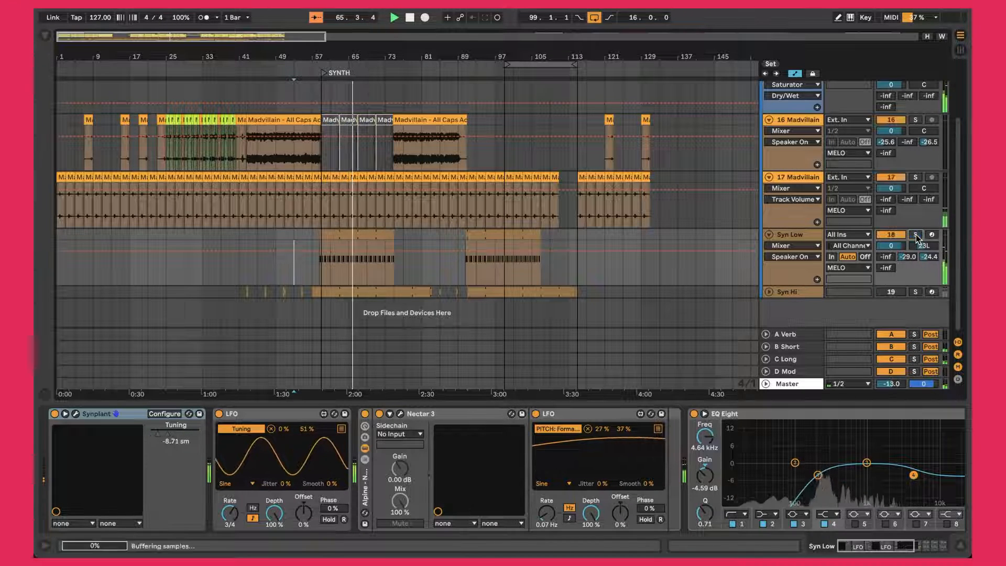
double_click(365, 233)
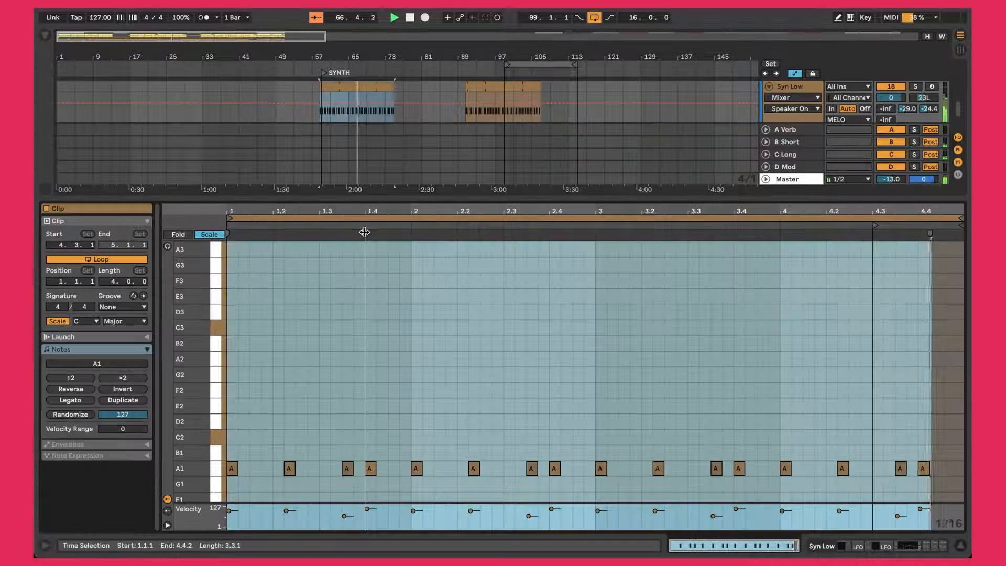
scroll(385, 357, "down", 3)
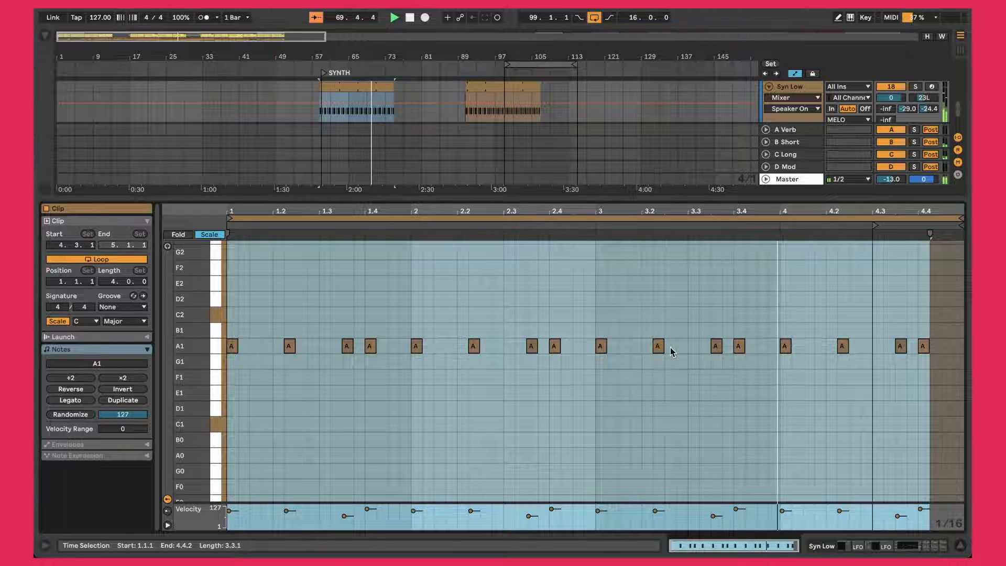
key("ctrl+alt+l")
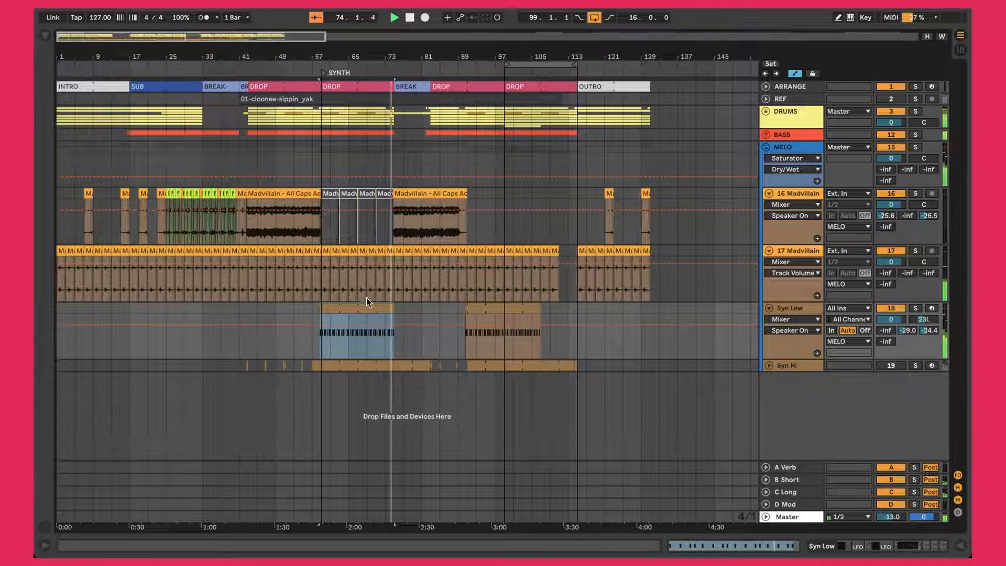
Step: Set the loop to the DROP section at the SYNTH locator, from bar 59 to bar 75
left_click(350, 87)
key("ctrl+l")
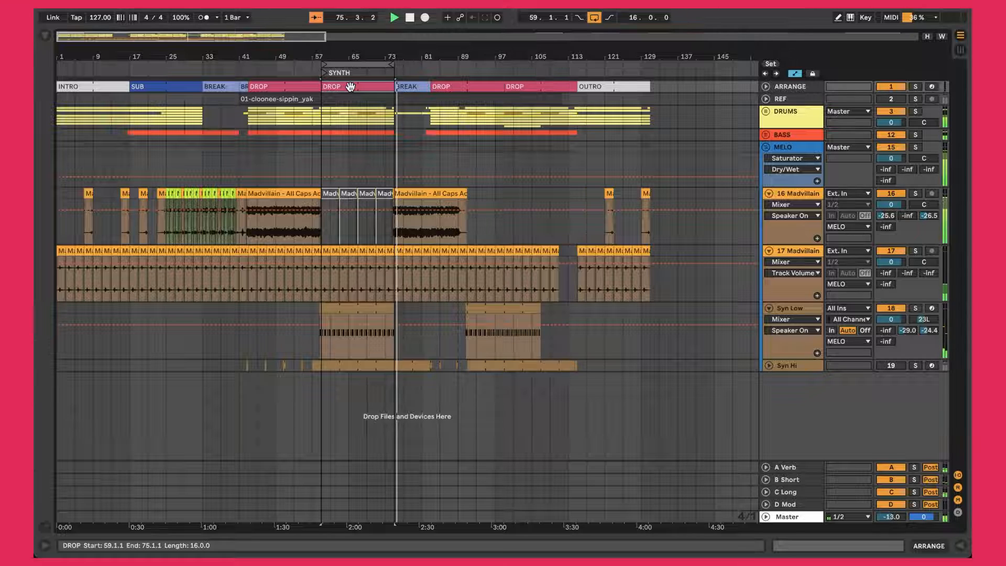
Step: Show the Syn Low device chain, examine the preset in its Synplant plug-in window and close the window
double_click(817, 308)
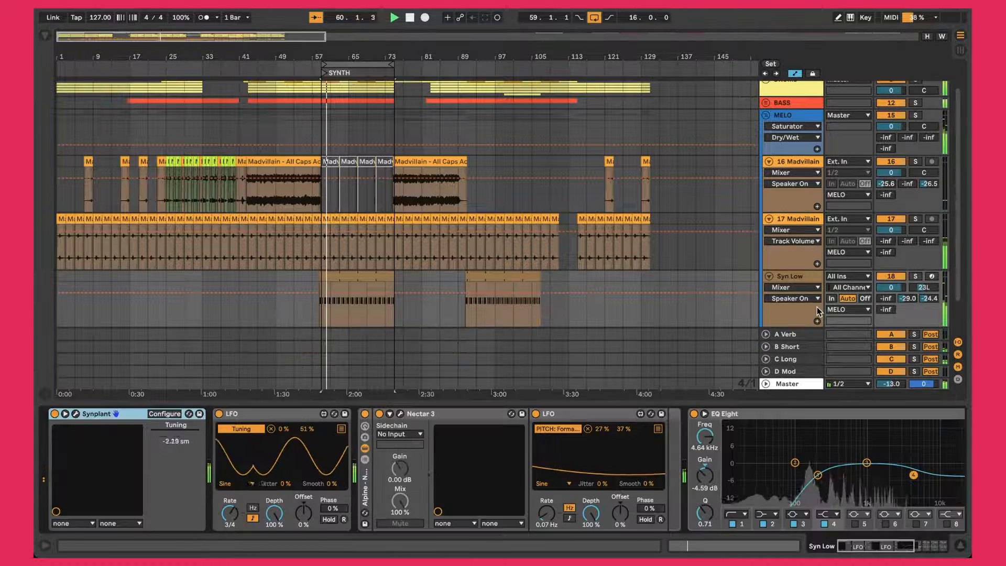
left_click(76, 413)
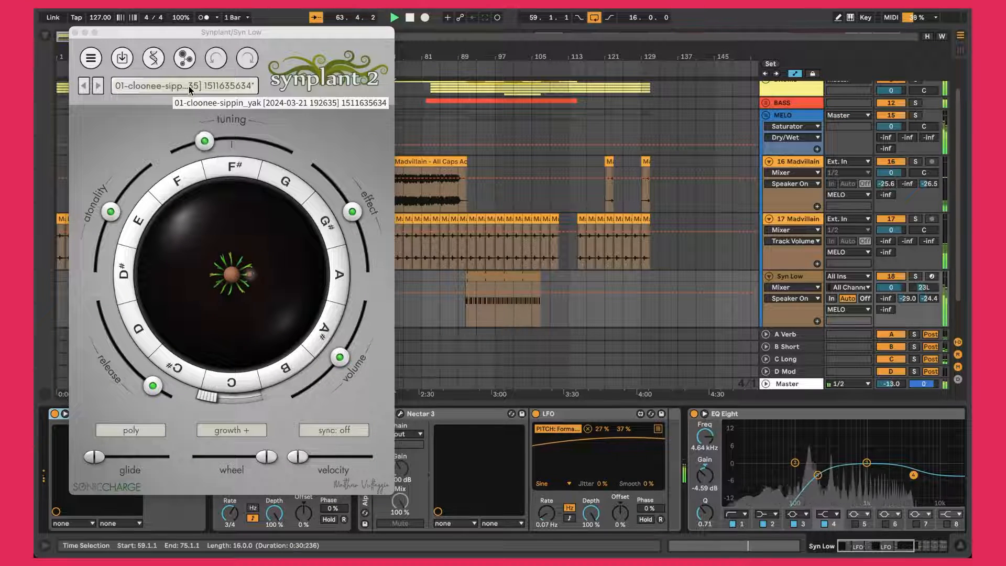
scroll(600, 145, "up", 2)
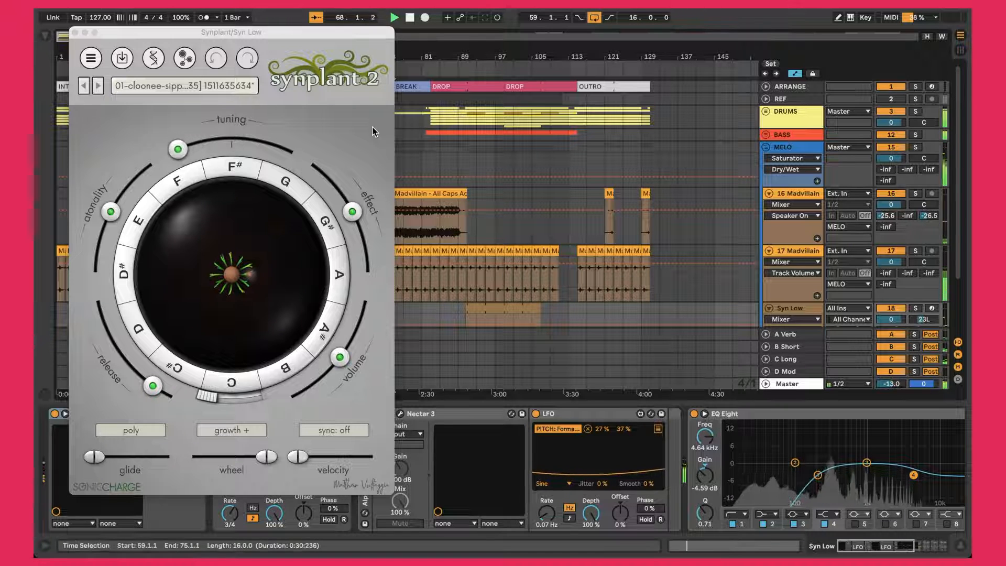
left_click(75, 32)
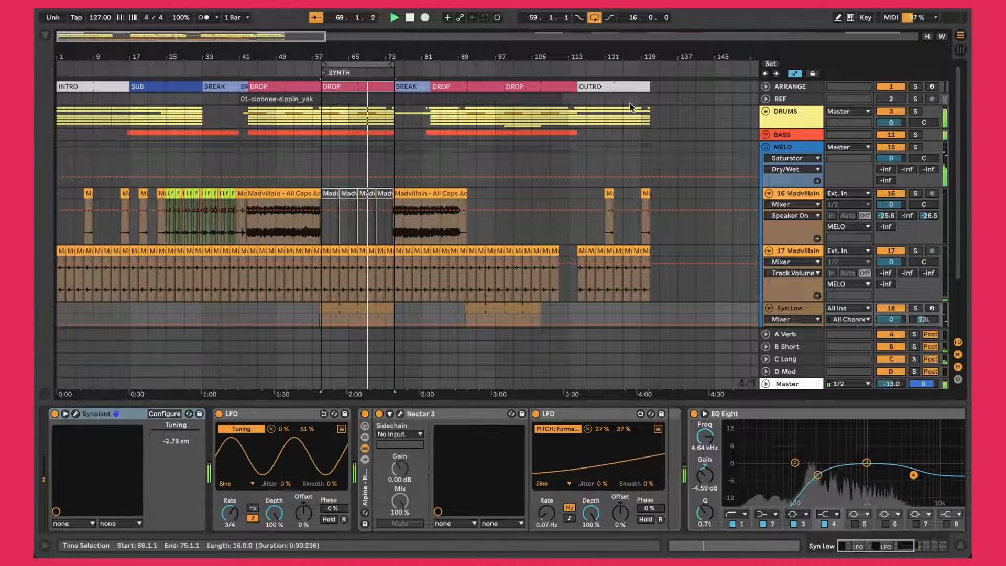
Step: Unfold the REF track and examine the reference song's waveform across the drops and the break
left_click(766, 99)
left_click_drag(259, 57, 328, 101)
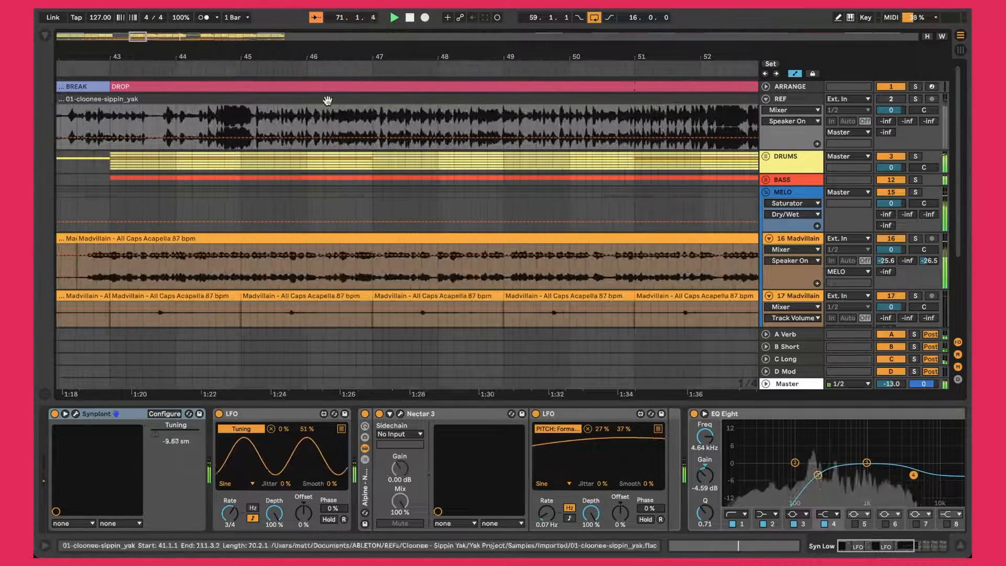
scroll(413, 102, "right", 15)
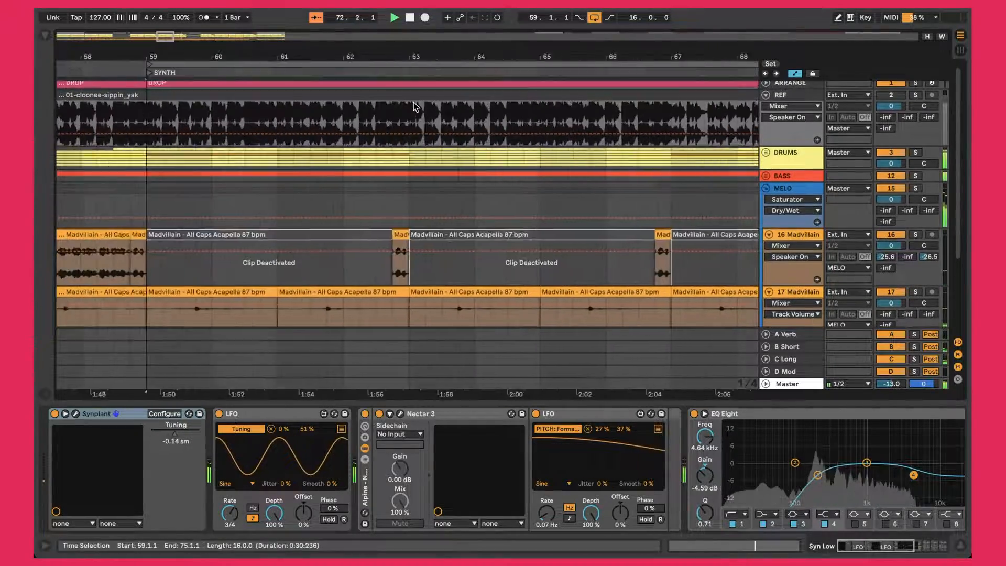
scroll(414, 104, "right", 15)
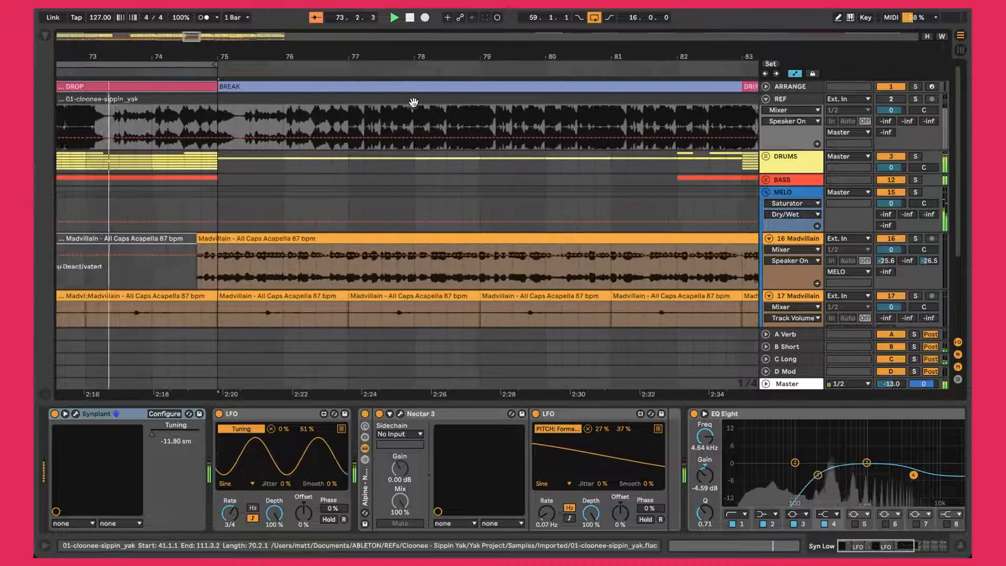
scroll(413, 102, "right", 15)
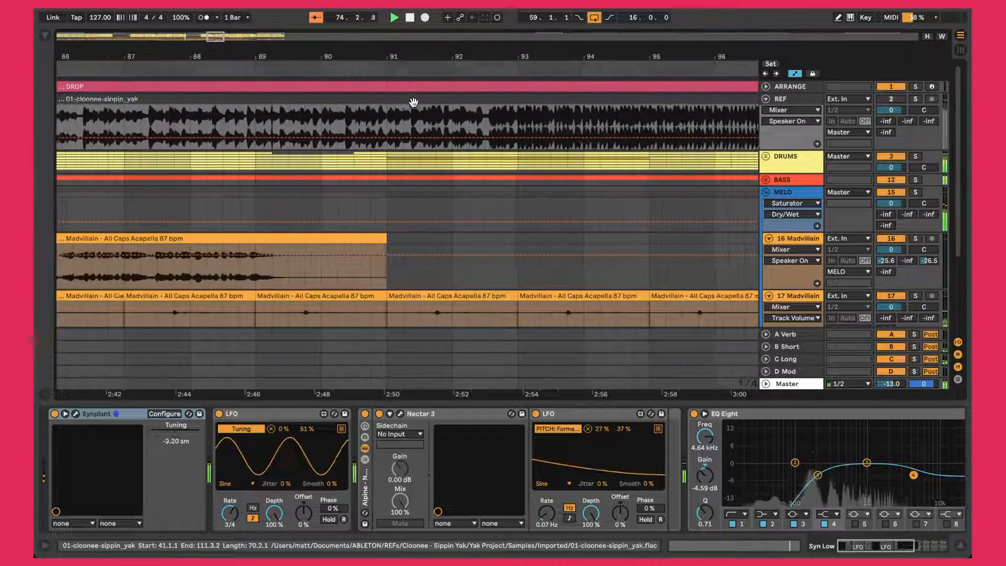
scroll(413, 103, "right", 15)
scroll(414, 107, "right", 1)
left_click_drag(533, 62, 533, 13)
Step: Select the Syn Low track, open its Synplant window and examine the Genopatch and DNA views before returning to the main view
scroll(790, 273, "down", 4)
scroll(791, 270, "down", 2)
left_click(792, 252)
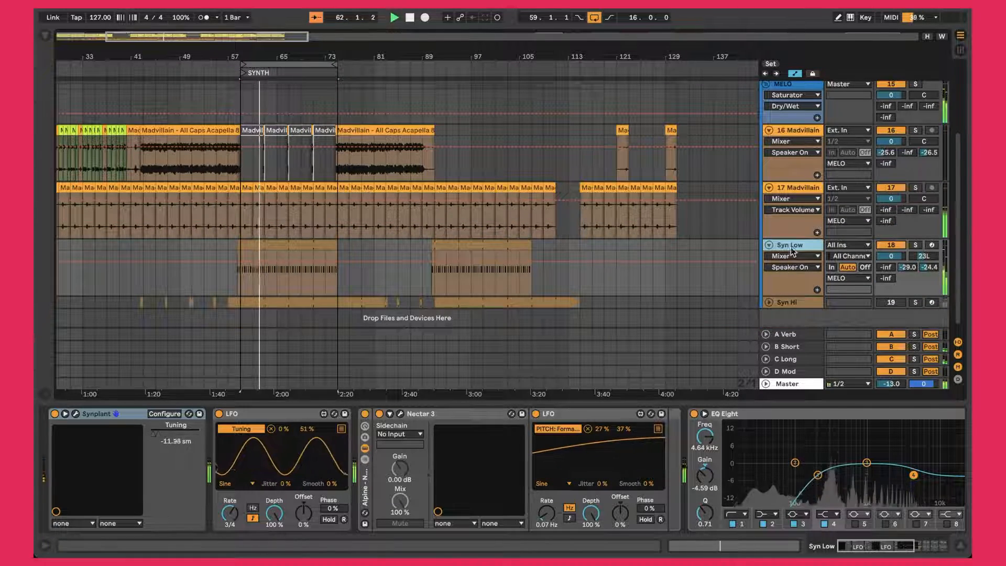
left_click(76, 413)
left_click(192, 57)
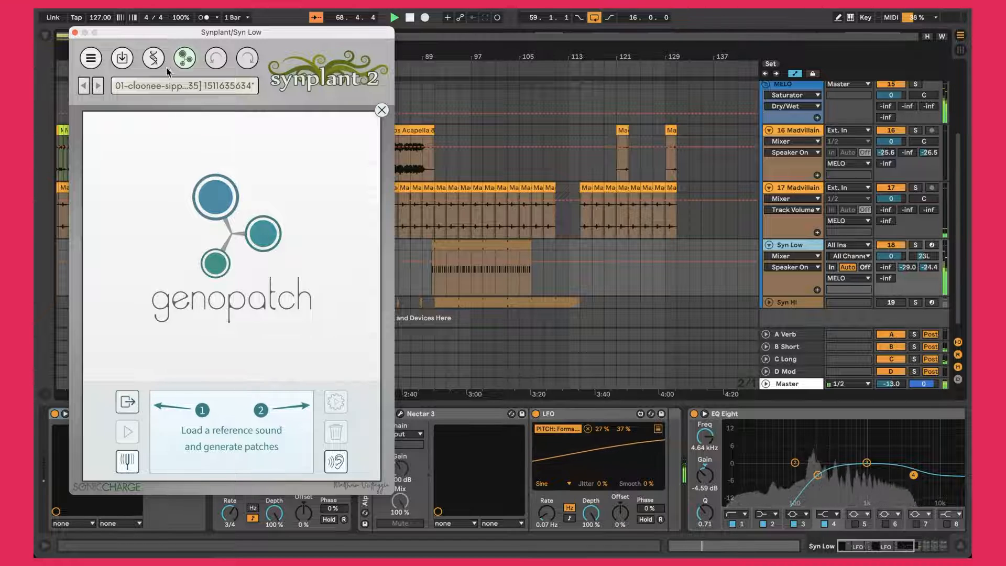
left_click(152, 59)
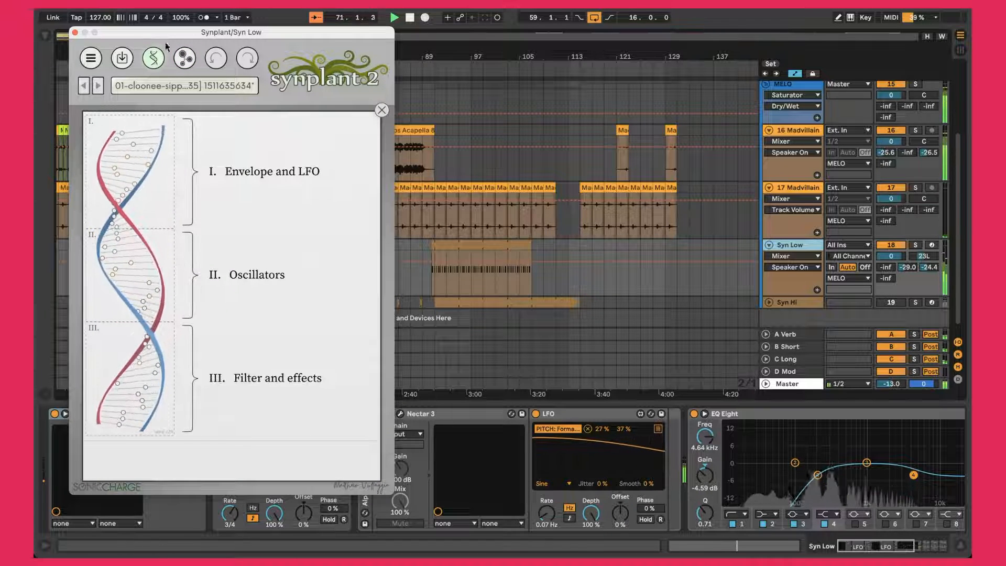
left_click(380, 110)
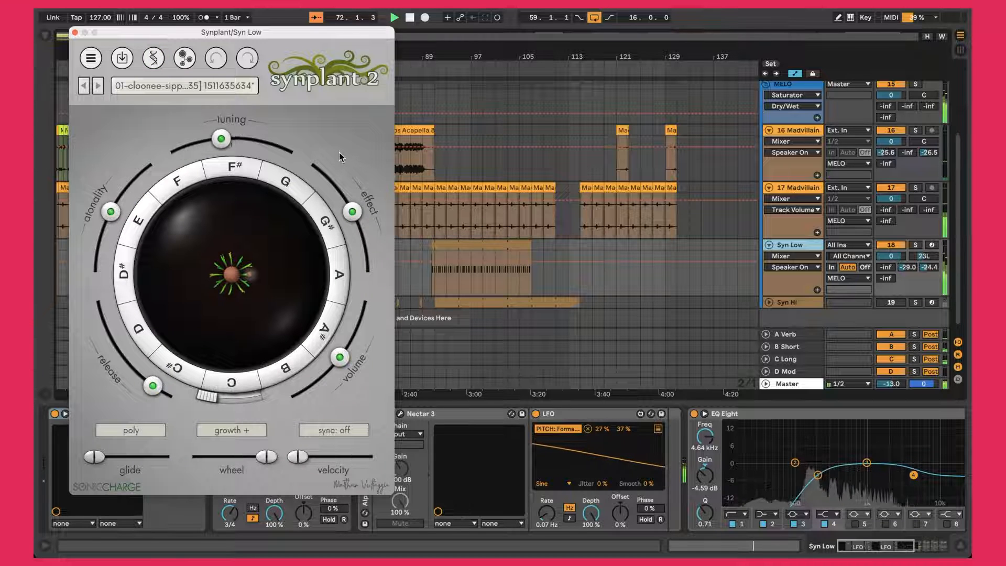
Step: Examine the moving tuning control in Syn Low's Synplant window, reopening the window once, and close it
left_click_drag(181, 165, 235, 141)
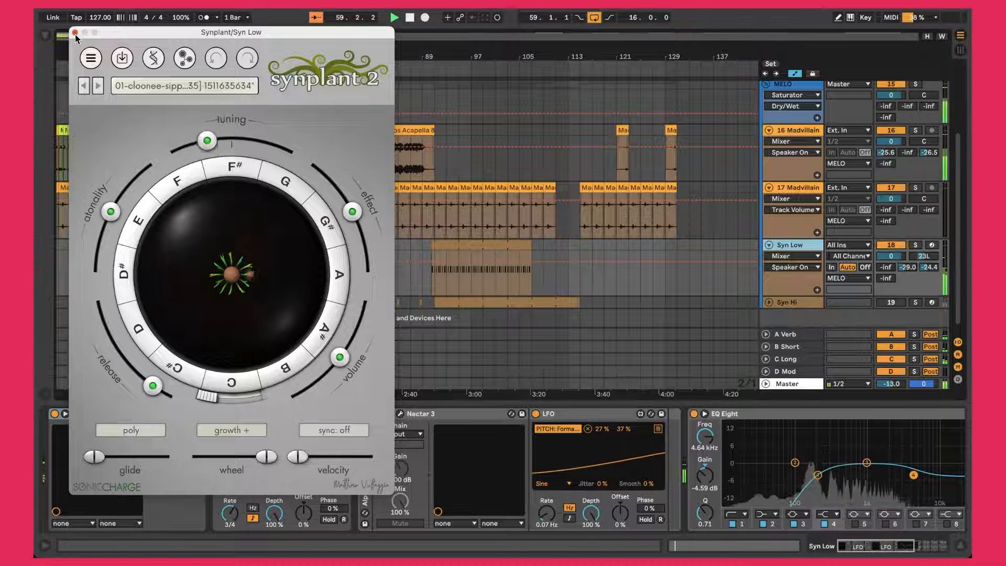
left_click(75, 32)
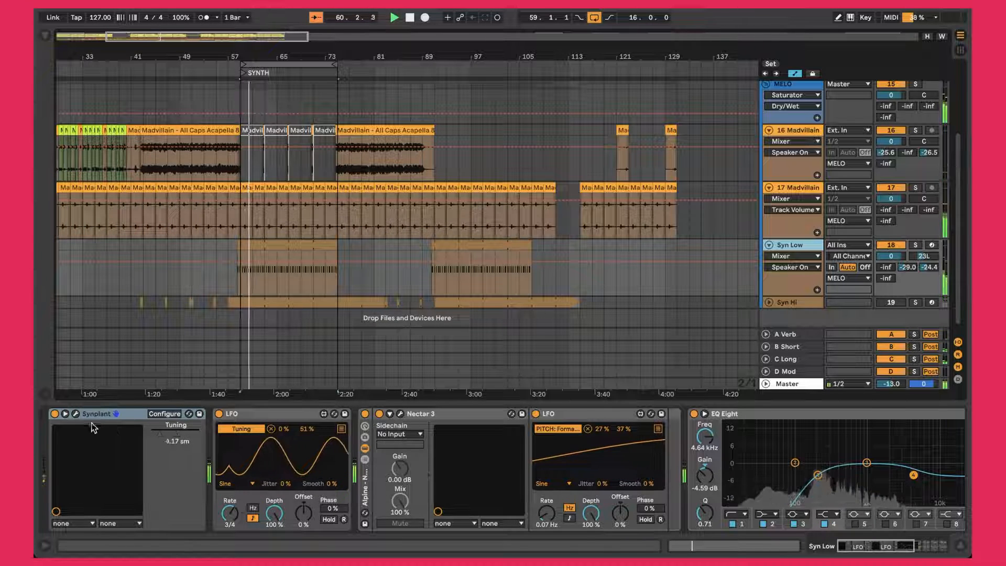
left_click(75, 414)
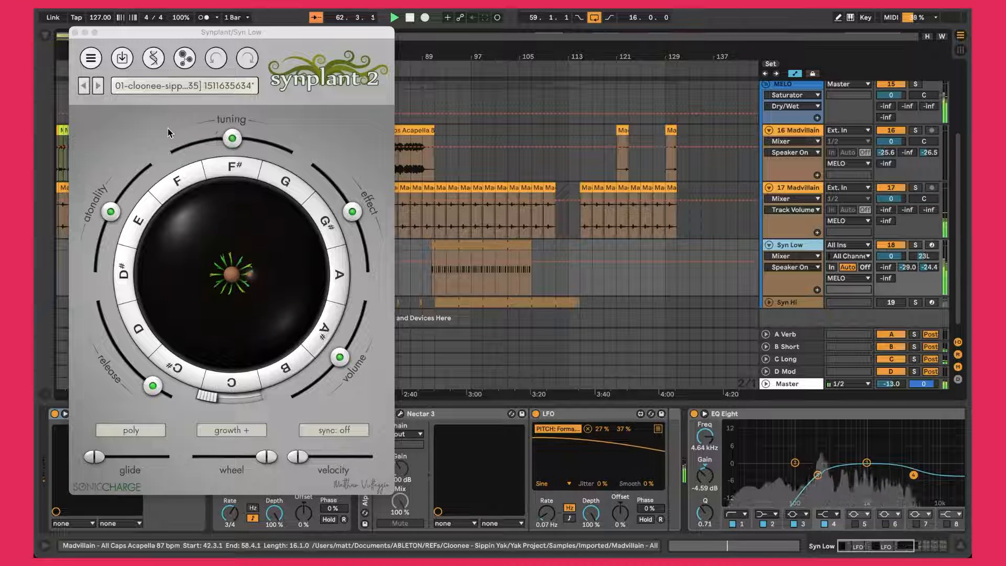
left_click(76, 33)
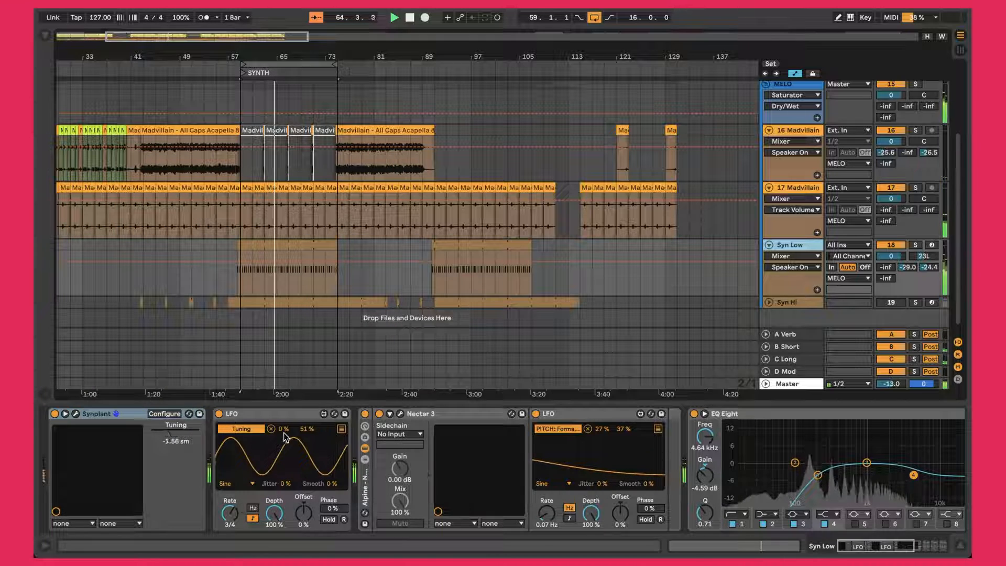
Step: Examine Syn Low's remaining effects: the LFO on the Nectar 3 formant, EQ Eight, and the sidechain and width racks
scroll(310, 432, "right", 3)
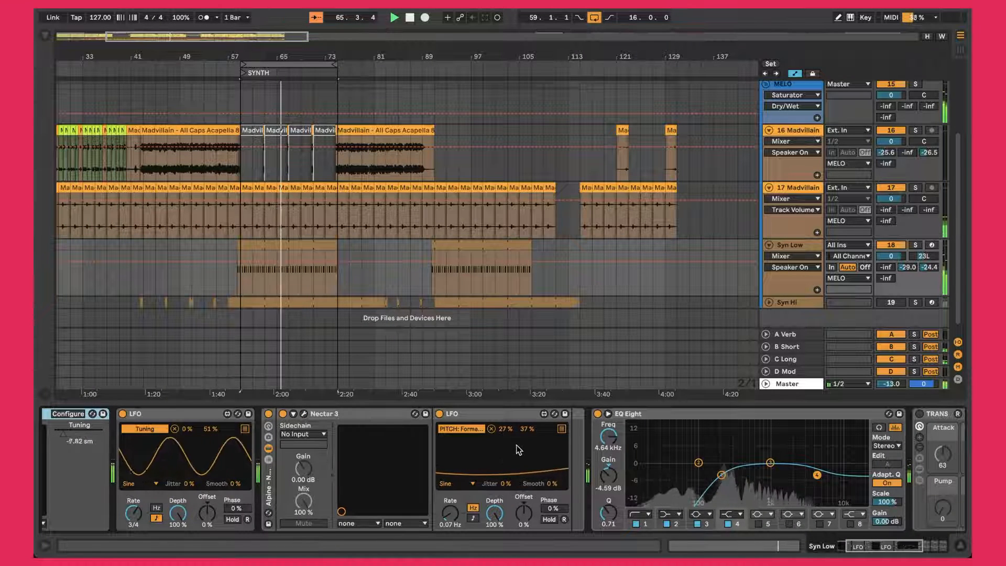
left_click(480, 411)
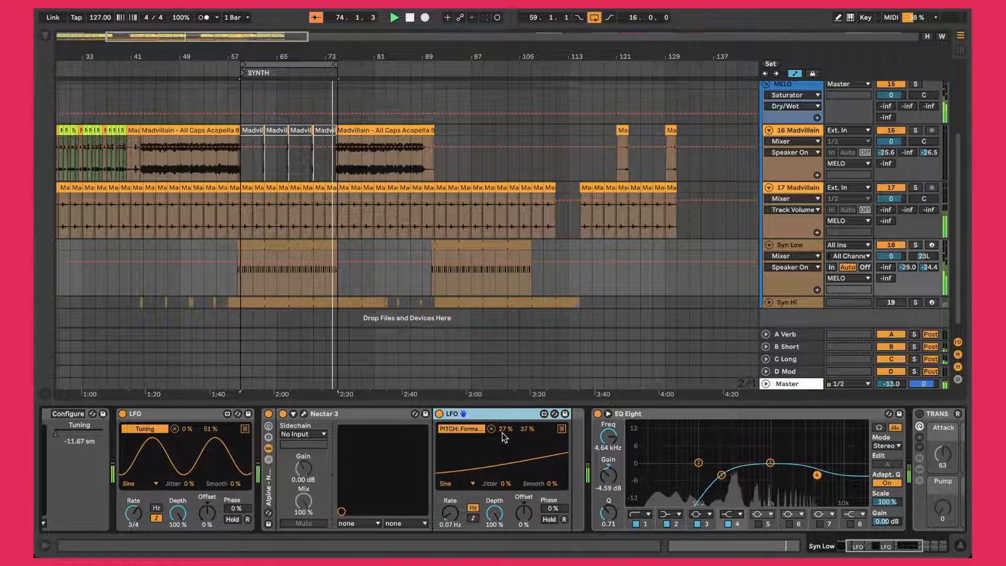
scroll(502, 437, "right", 5)
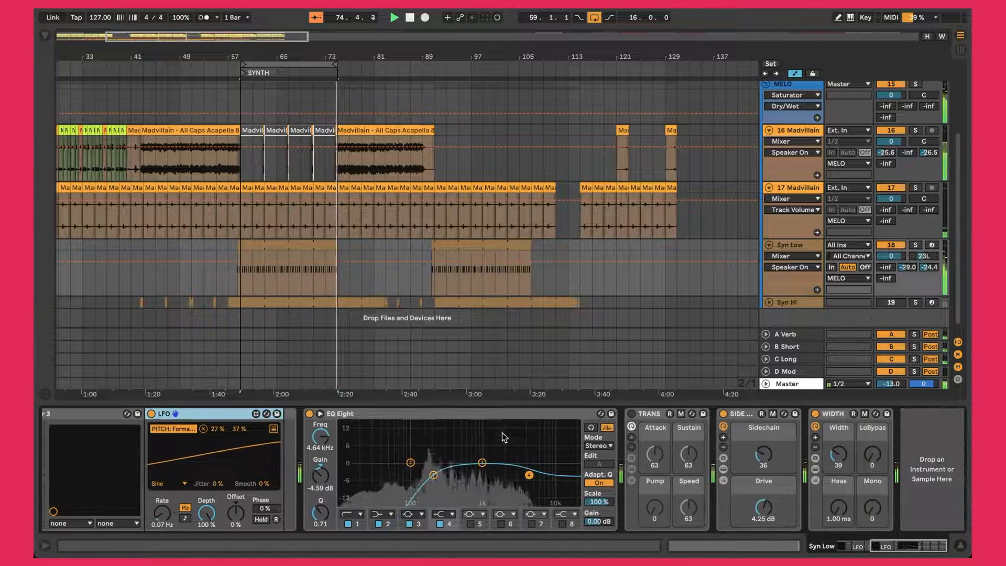
left_click(422, 415)
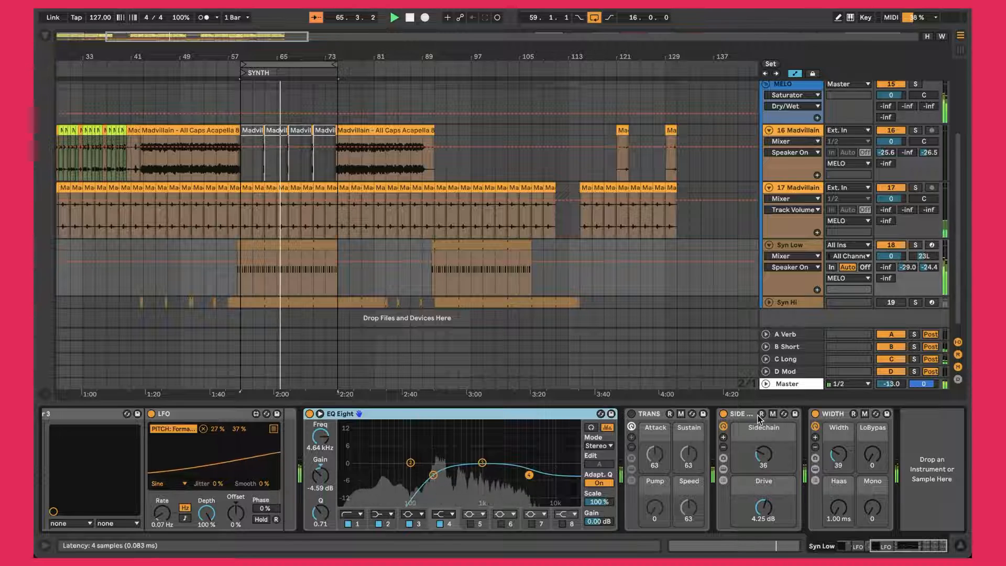
left_click(754, 451)
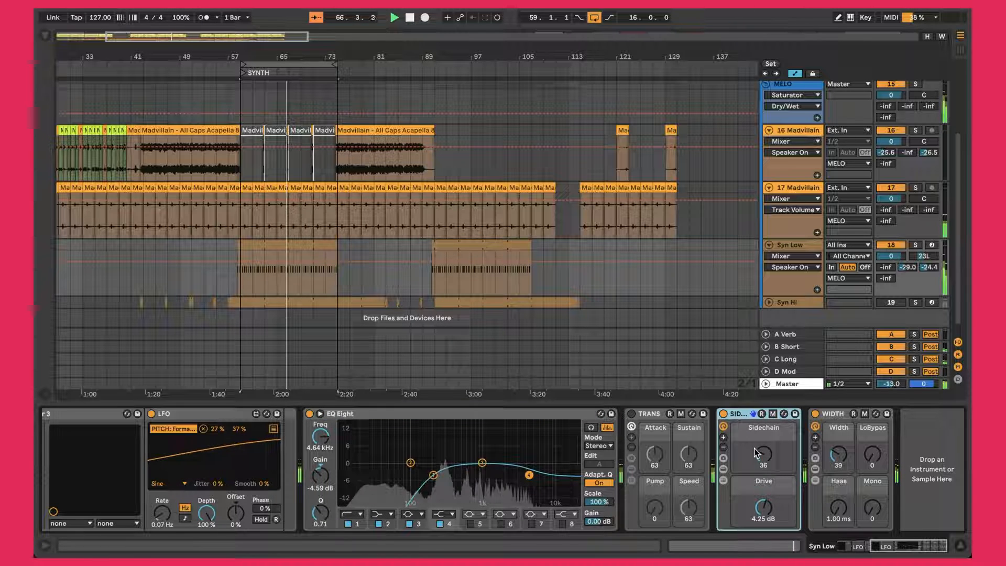
left_click(766, 507)
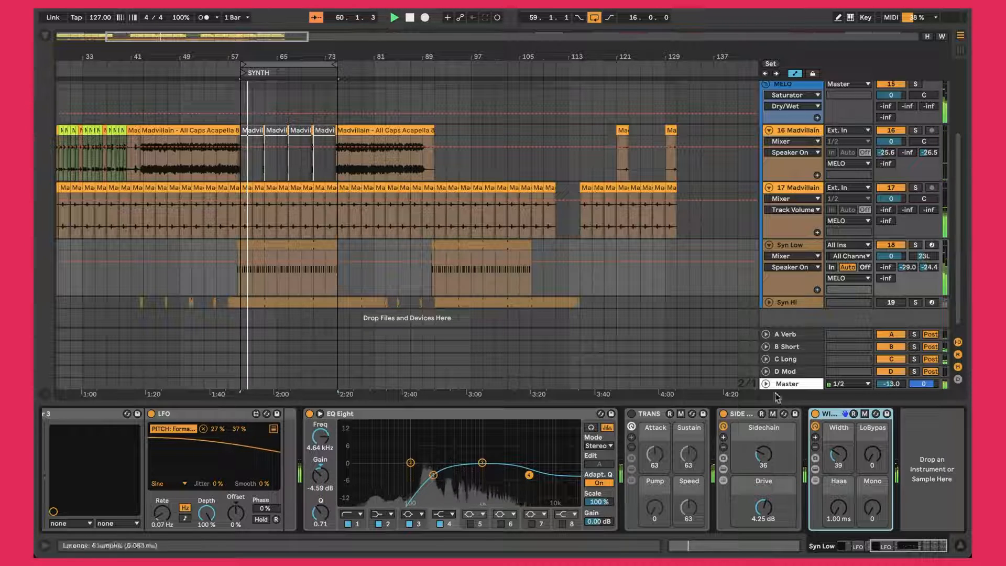
Step: Unfold the Syn Hi track, switch its activator on and toggle its solo on and off
scroll(665, 225, "down", 1)
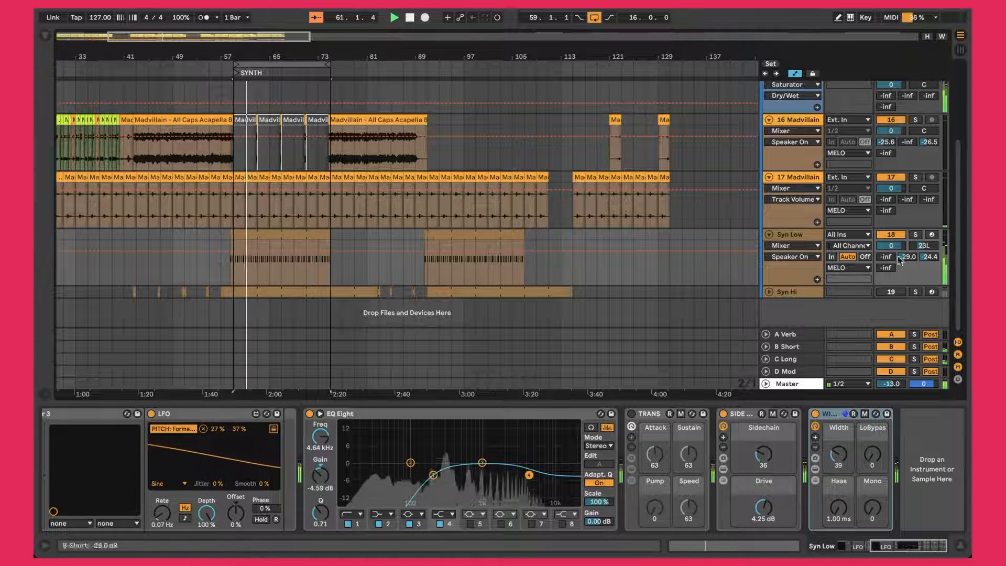
left_click(768, 292)
scroll(831, 281, "down", 4)
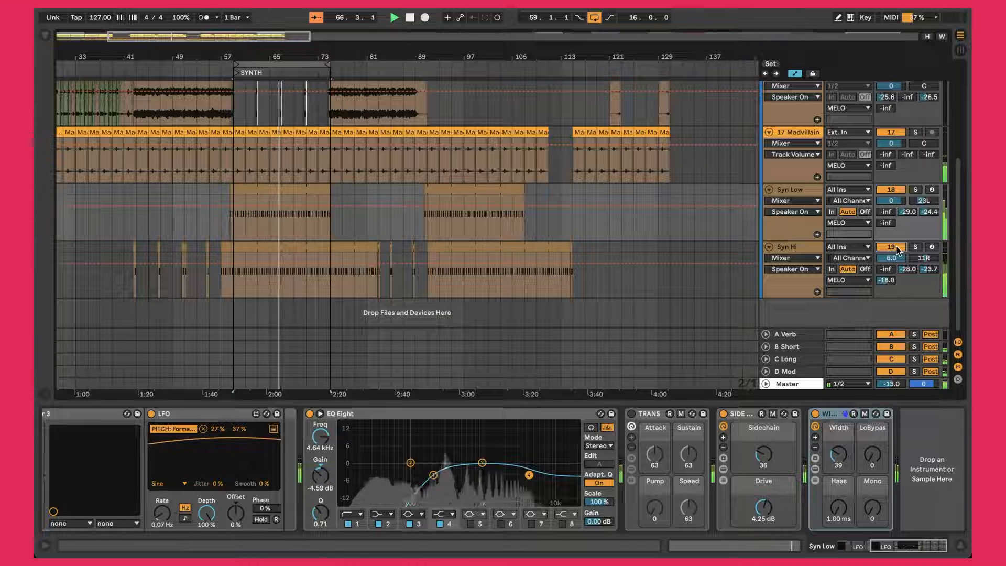
left_click(915, 247)
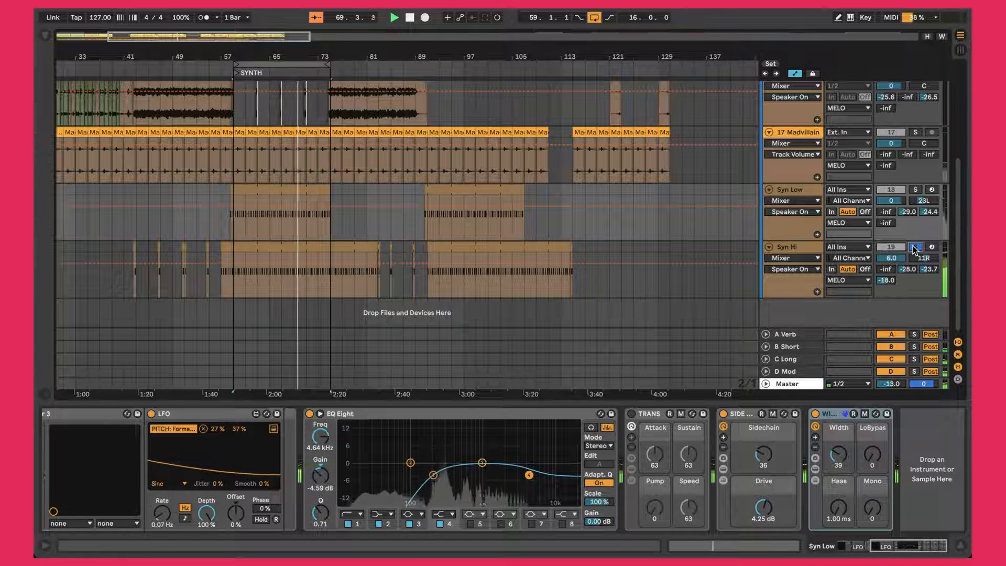
left_click(916, 247)
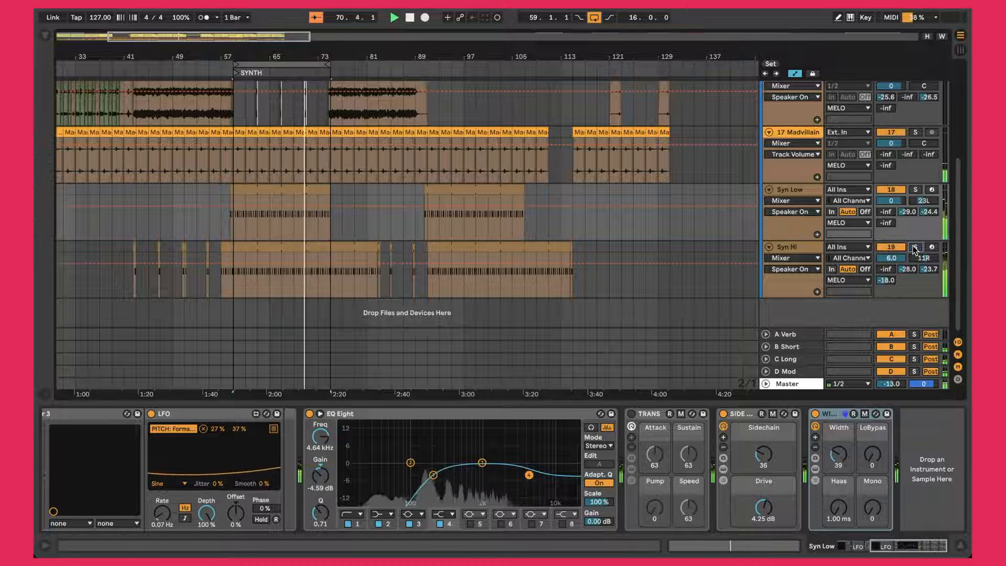
Step: Open the Syn Hi clip at the SYNTH locator, select its first A1 note and close the clip view
left_click(287, 244)
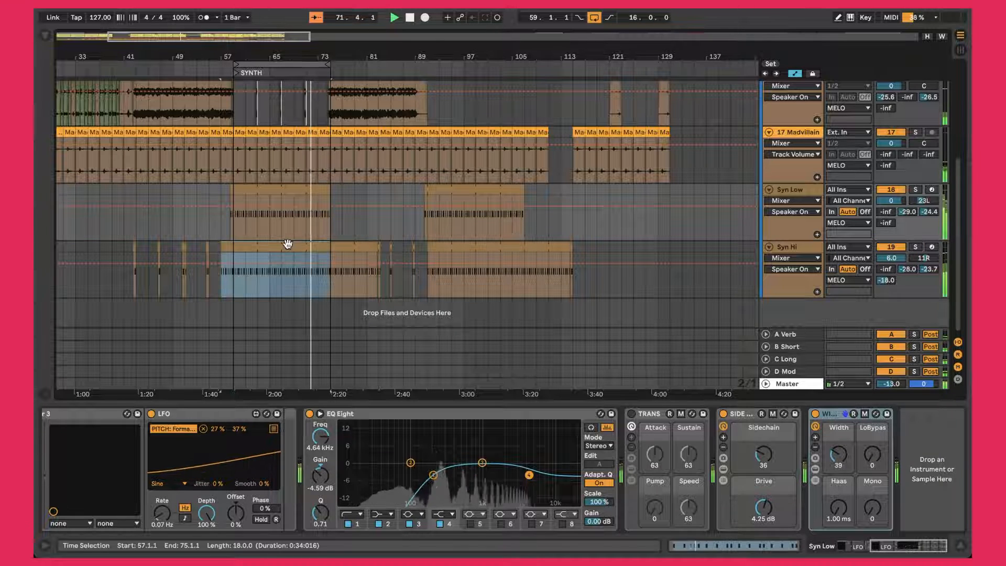
double_click(288, 244)
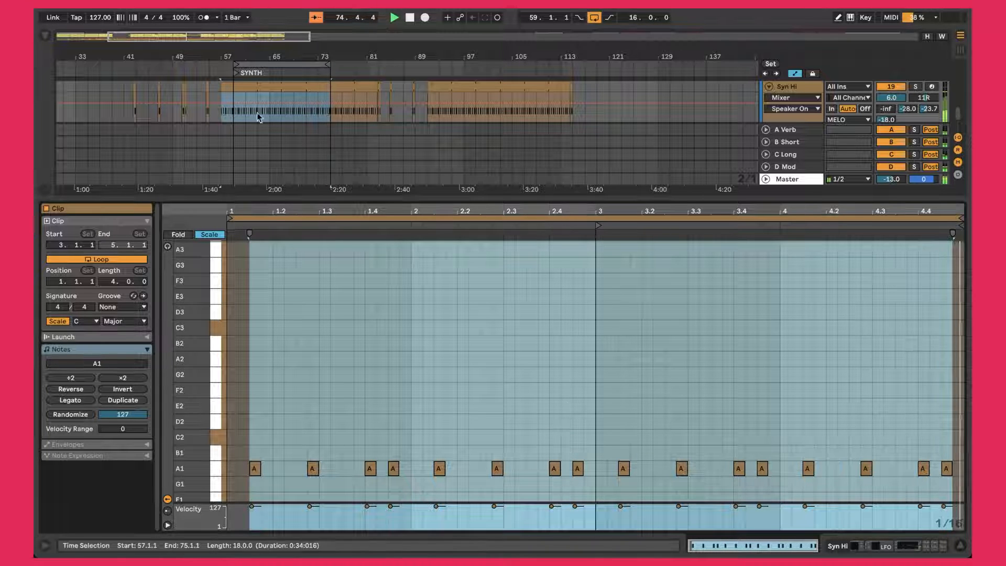
scroll(251, 106, "up", 3)
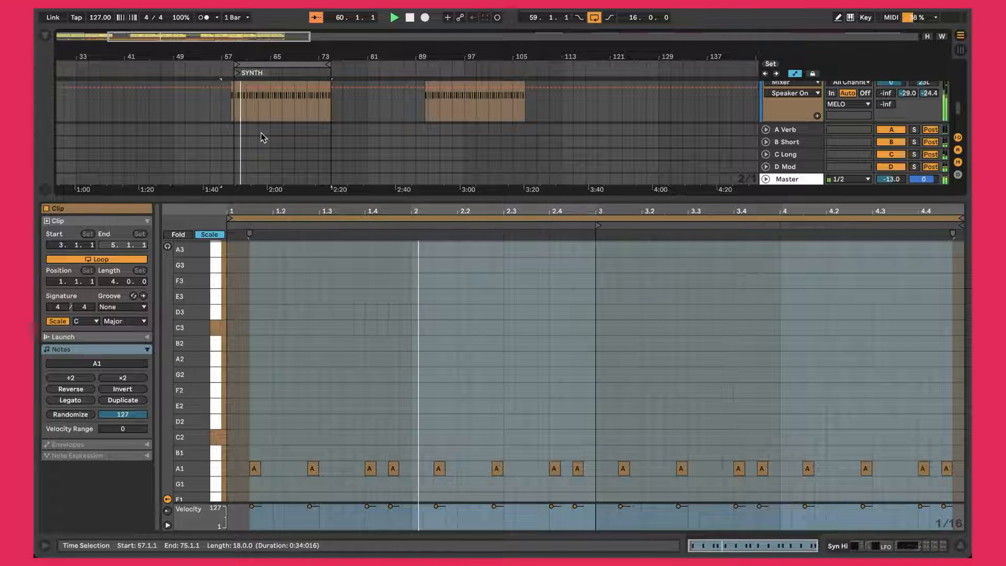
left_click(254, 468)
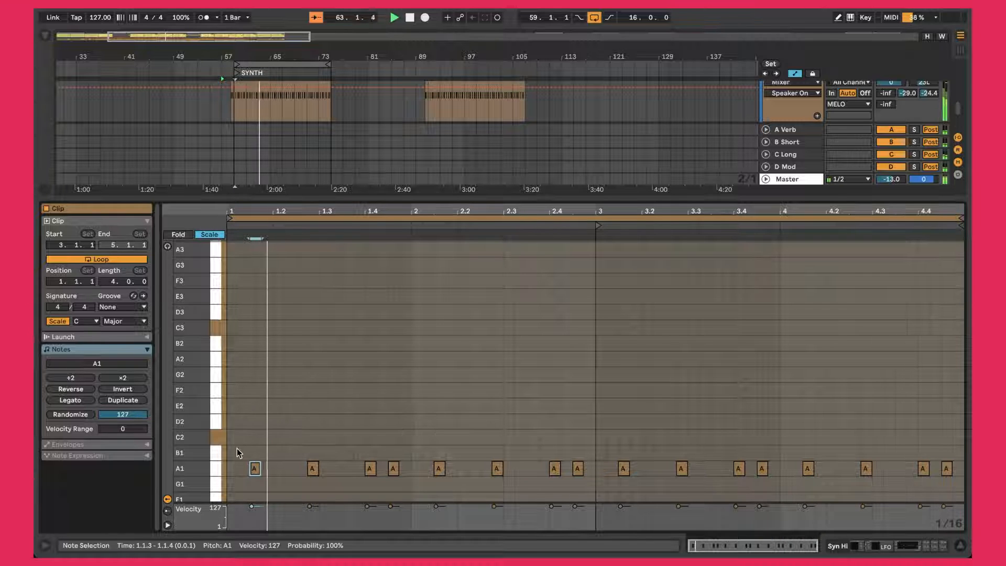
key("super+alt+l")
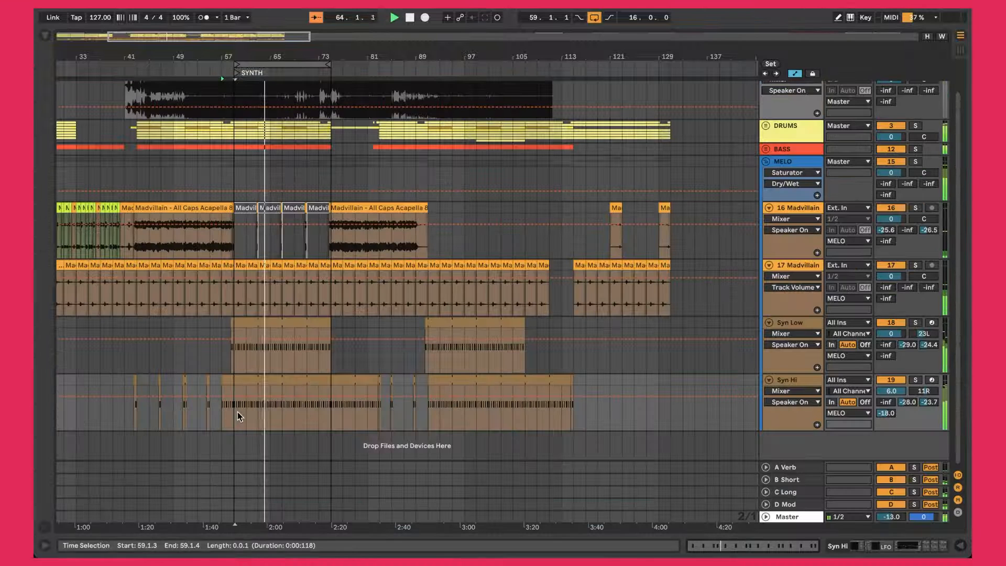
Step: Compare the notes of the Syn Low and Syn Hi clips at the SYNTH locator and show the Syn Hi device chain
left_click(289, 338)
key("super+alt+l")
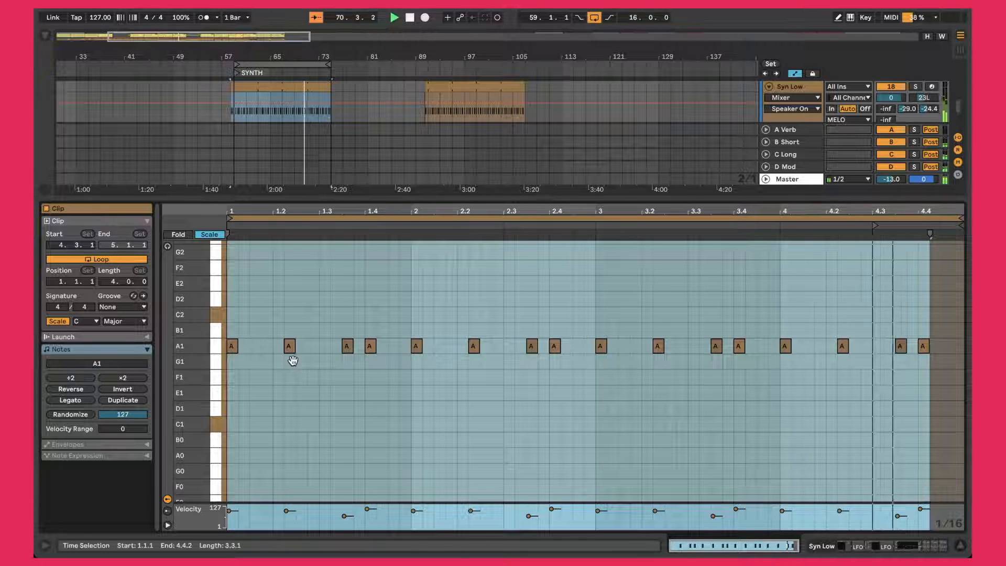
key("alt+super+l")
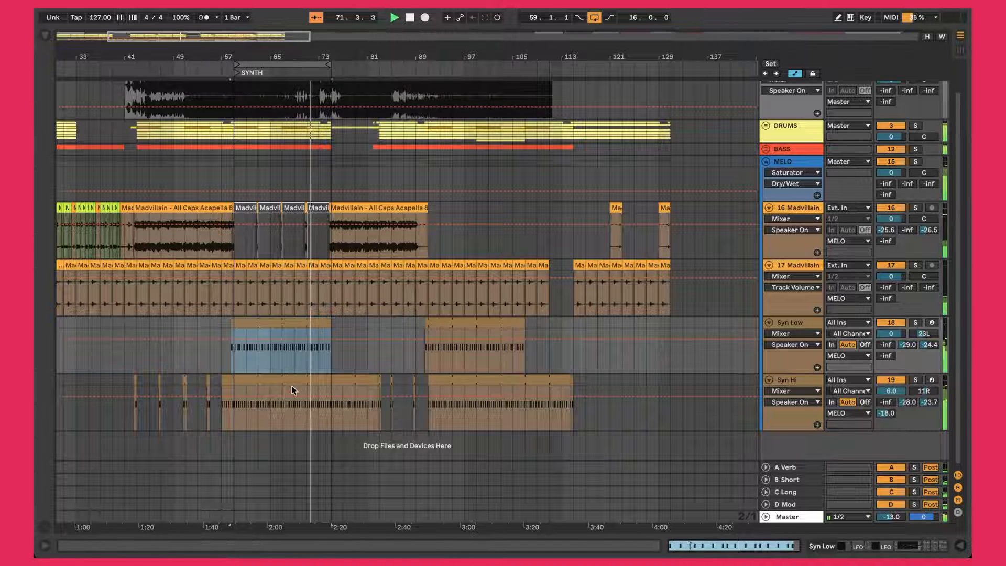
left_click(291, 383)
key("alt+super+l")
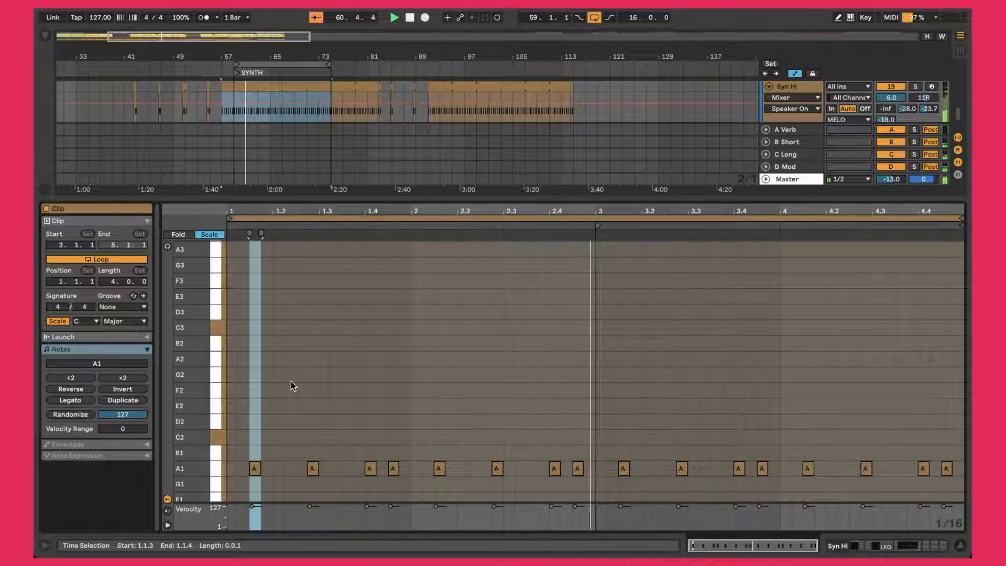
key("shift+Tab")
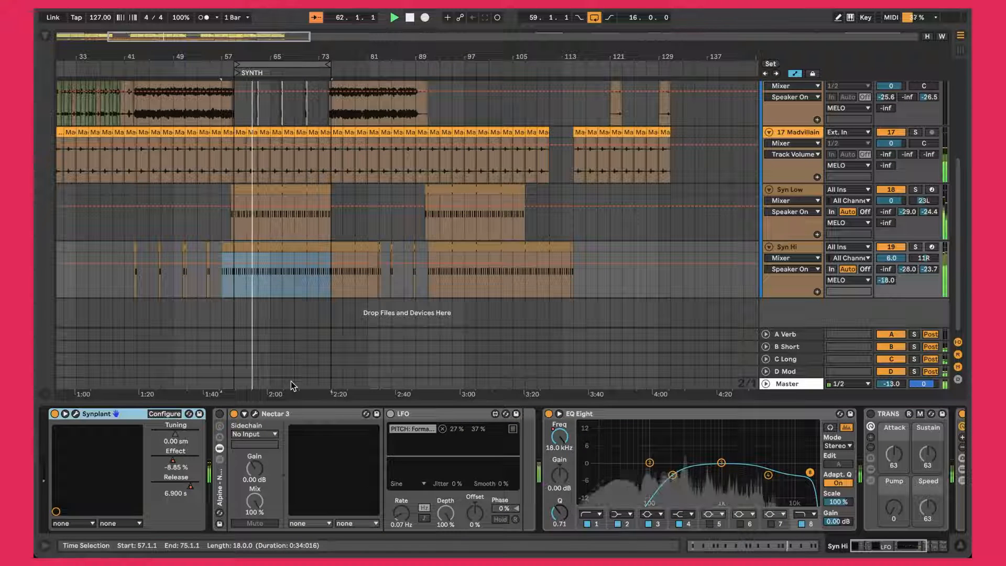
Step: Open Syn Hi's Synplant window, examine its main and Genopatch views and close the window
left_click(77, 414)
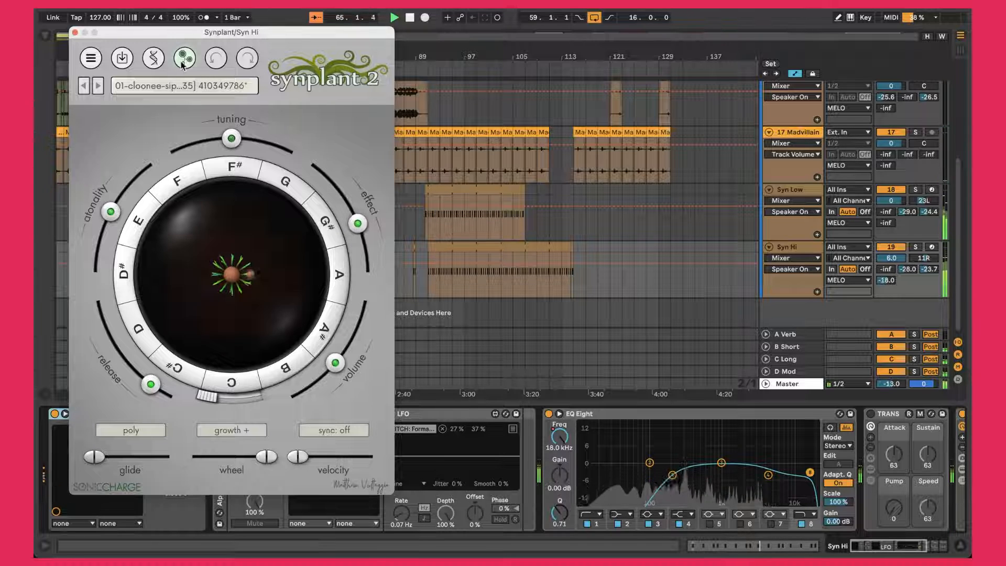
left_click(183, 59)
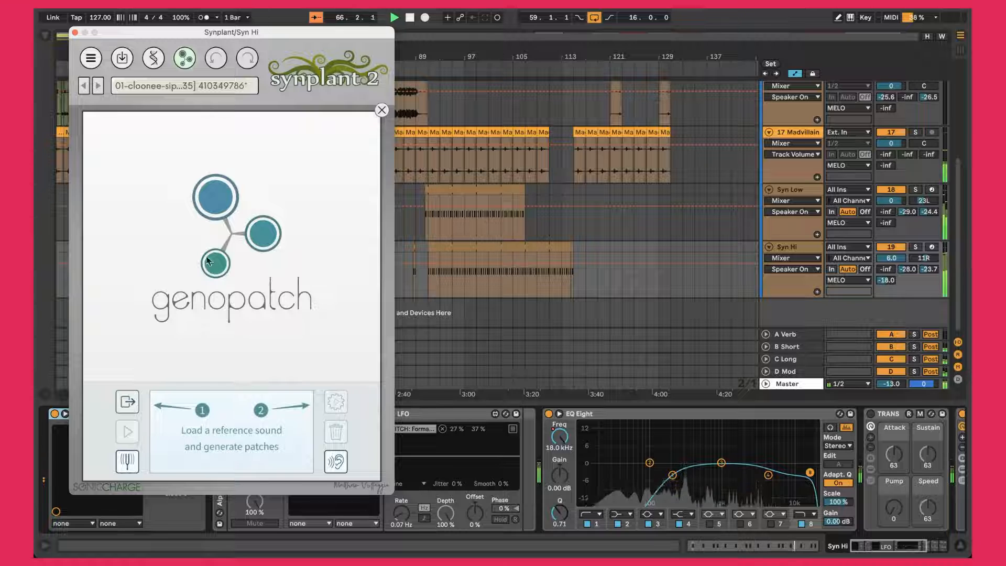
left_click(382, 110)
left_click(185, 58)
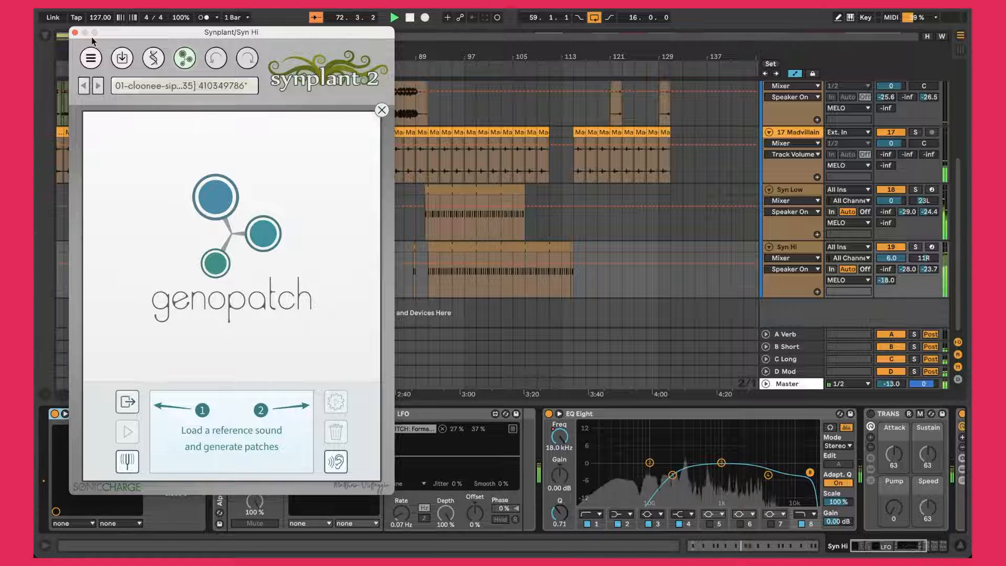
left_click(76, 33)
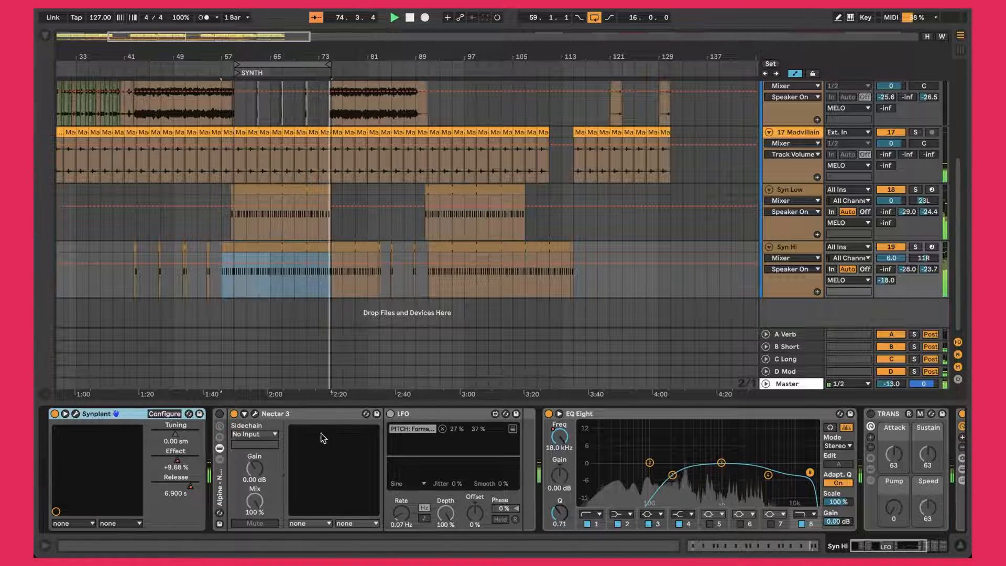
Step: Show the remaining effects in Syn Hi's device chain and select its EQ Eight
scroll(373, 461, "right", 5)
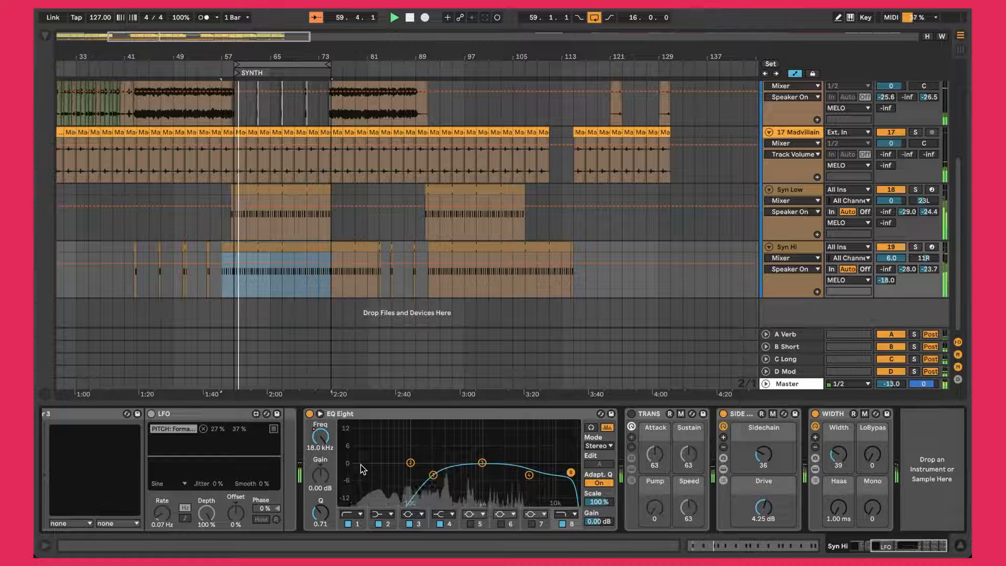
left_click(363, 416)
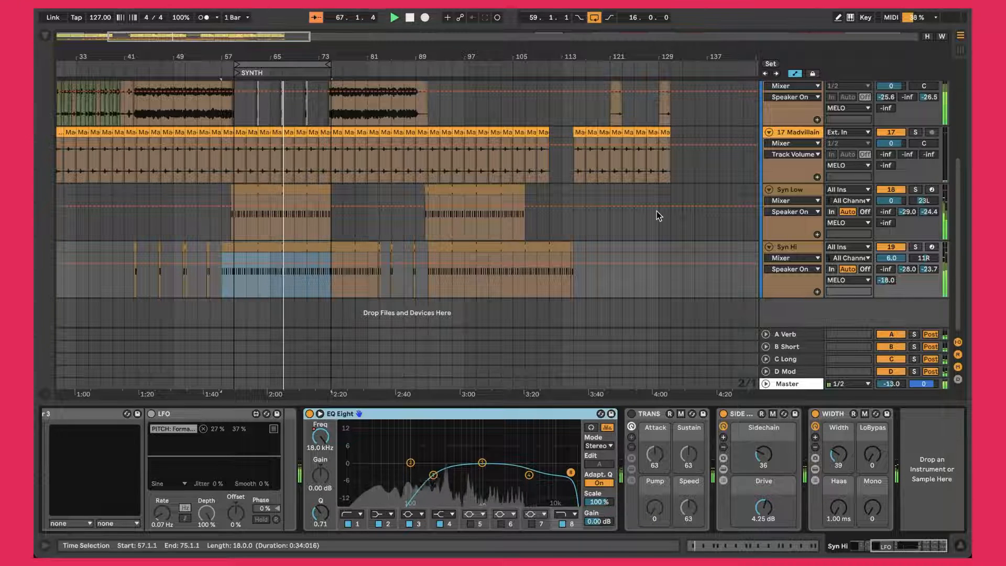
Step: Fold the MELO group track in the arrangement
scroll(656, 211, "up", 3)
scroll(656, 211, "up", 4)
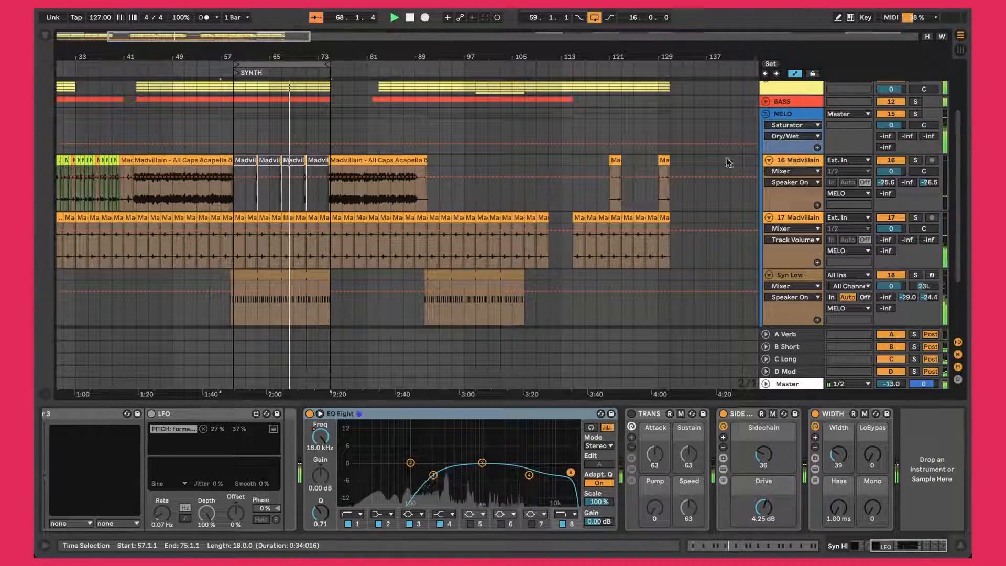
left_click(764, 113)
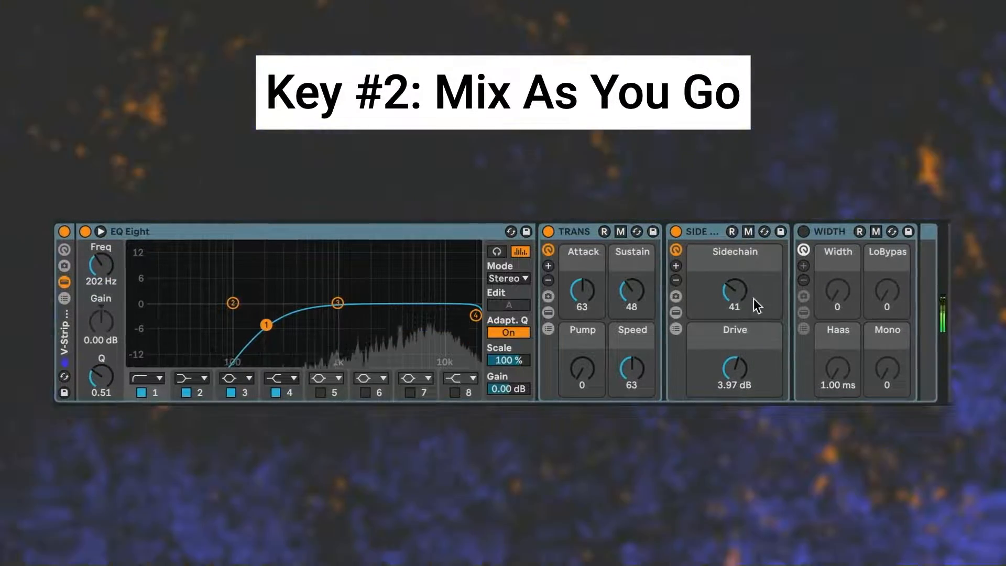
Step: Set the channel strip's Sidechain to 52, EQ Eight's low-cut band to 250 Hz with Q 0.47, TRANS Attack to 67 and Sustain to 37
mouse_move(735, 291)
left_mouse_down()
mouse_move(735, 302)
mouse_move(735, 257)
mouse_move(735, 279)
left_mouse_up()
mouse_move(262, 325)
left_mouse_down()
mouse_move(292, 333)
mouse_move(269, 326)
left_mouse_up()
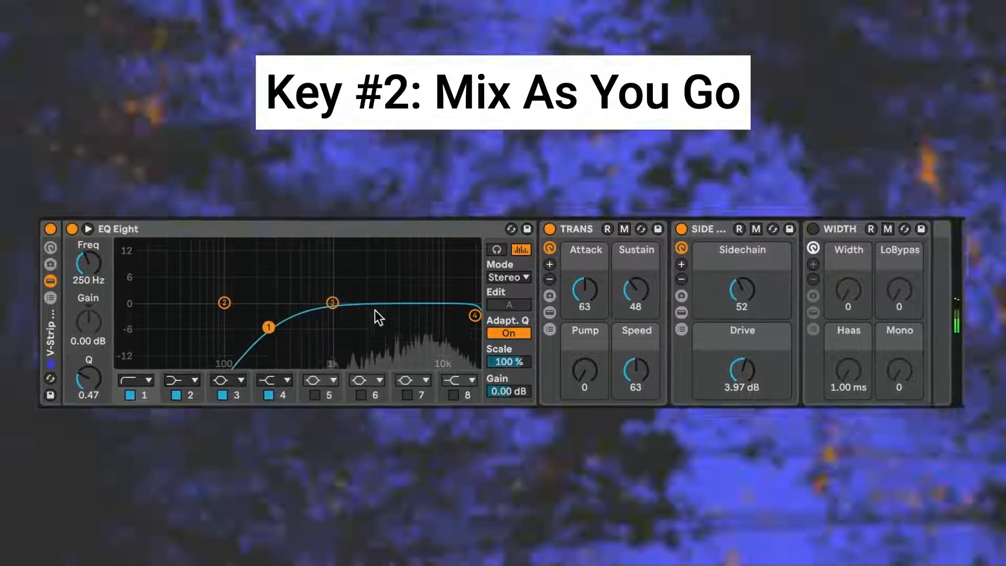
left_click_drag(630, 292, 582, 277)
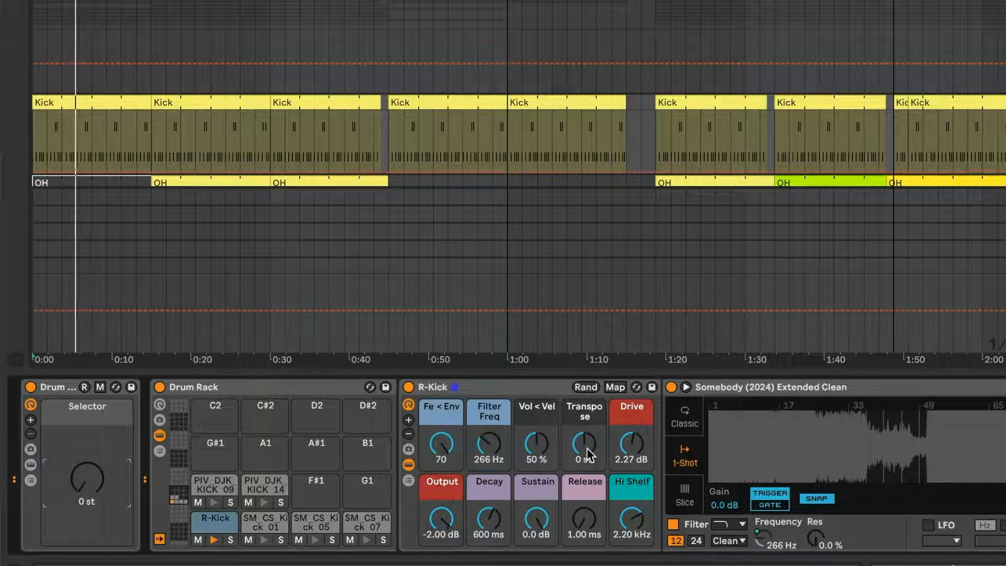
Step: Look over the arrangement from the drum tracks through BASS, MELO, VOX and FX and back to the bass tracks
left_click_drag(761, 404, 913, 565)
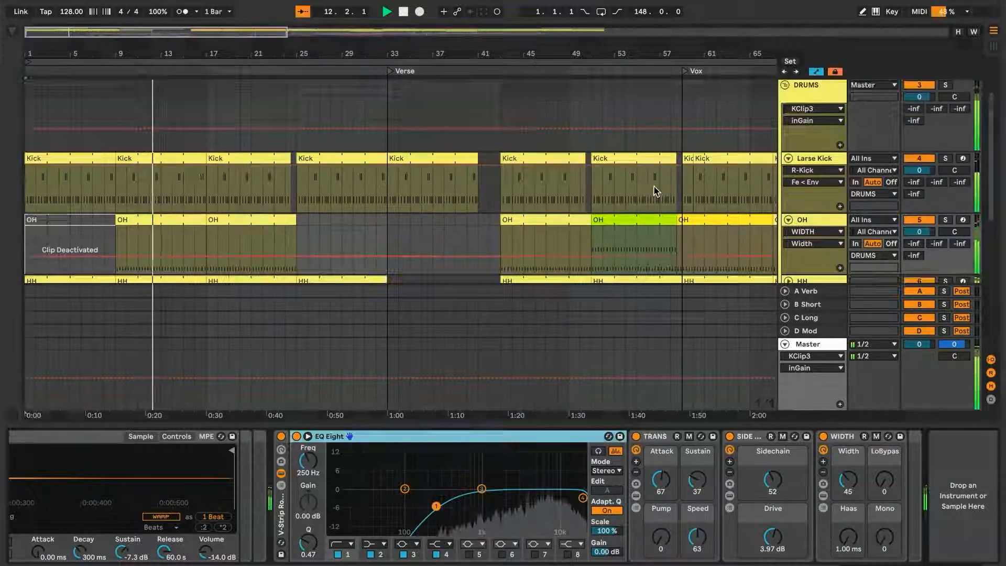
scroll(656, 191, "down", 10)
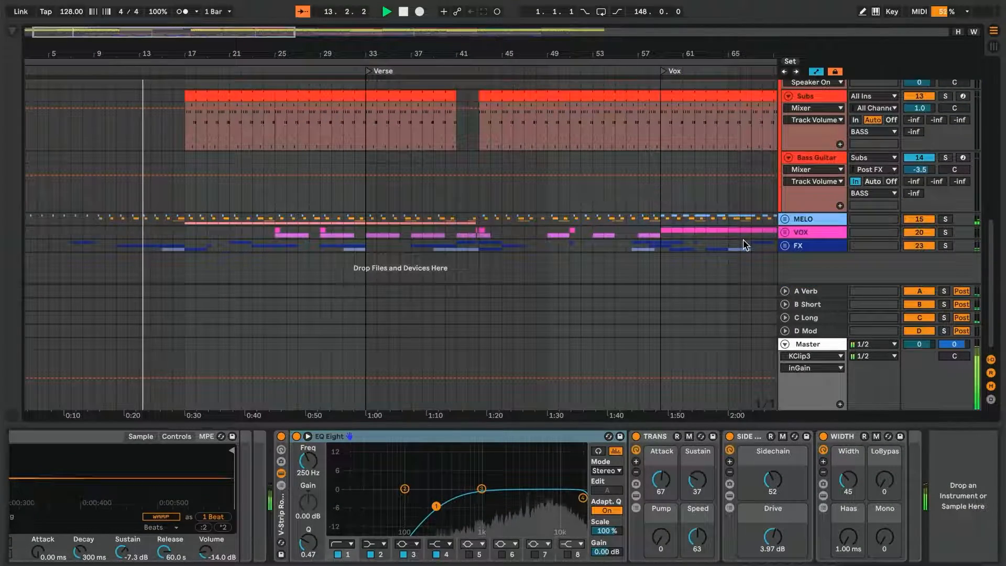
scroll(745, 244, "up", 8)
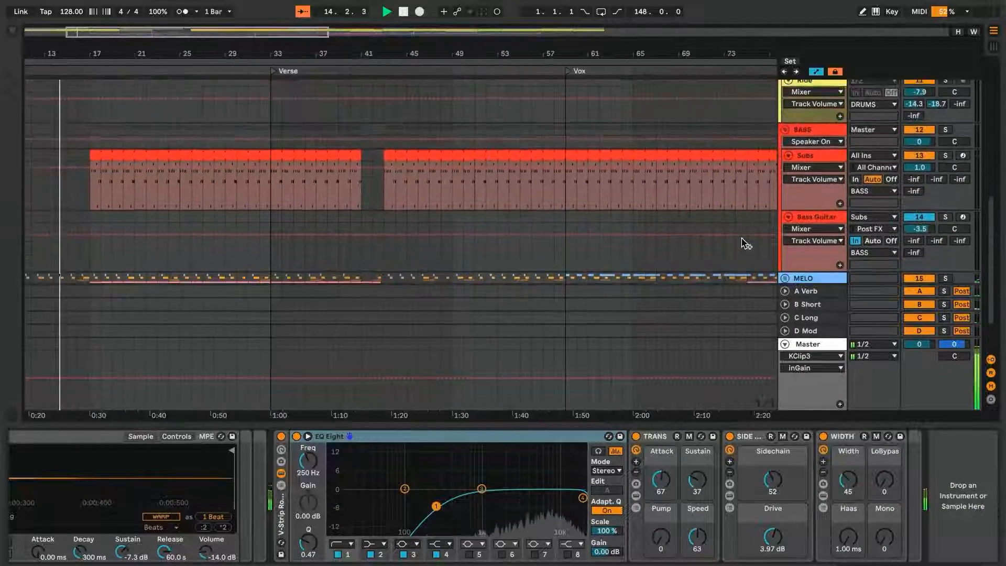
scroll(745, 244, "up", 5)
scroll(745, 244, "right", 5)
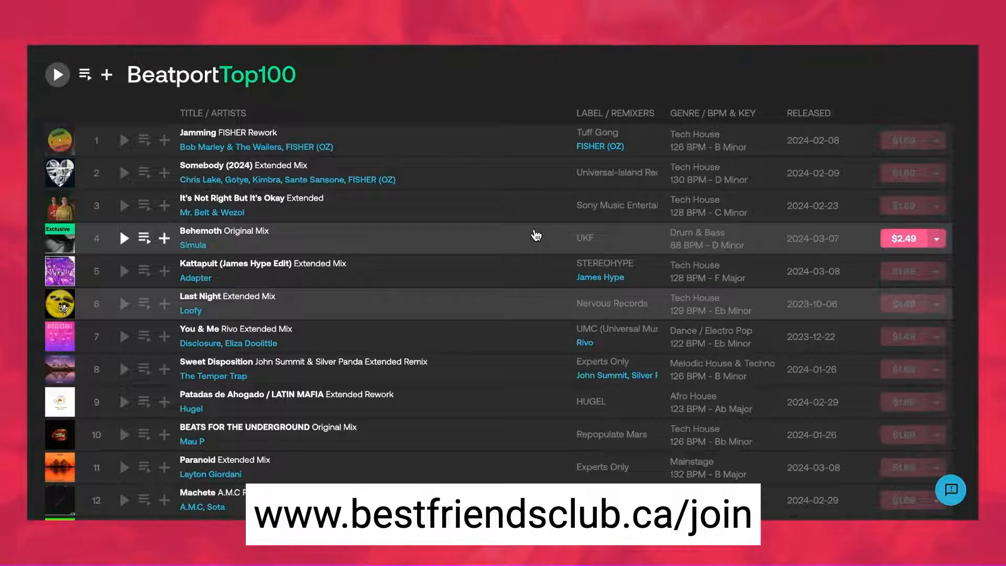
Step: Switch to the Beatport Top 100 page and look through the chart down to track 100
scroll(536, 234, "down", 10)
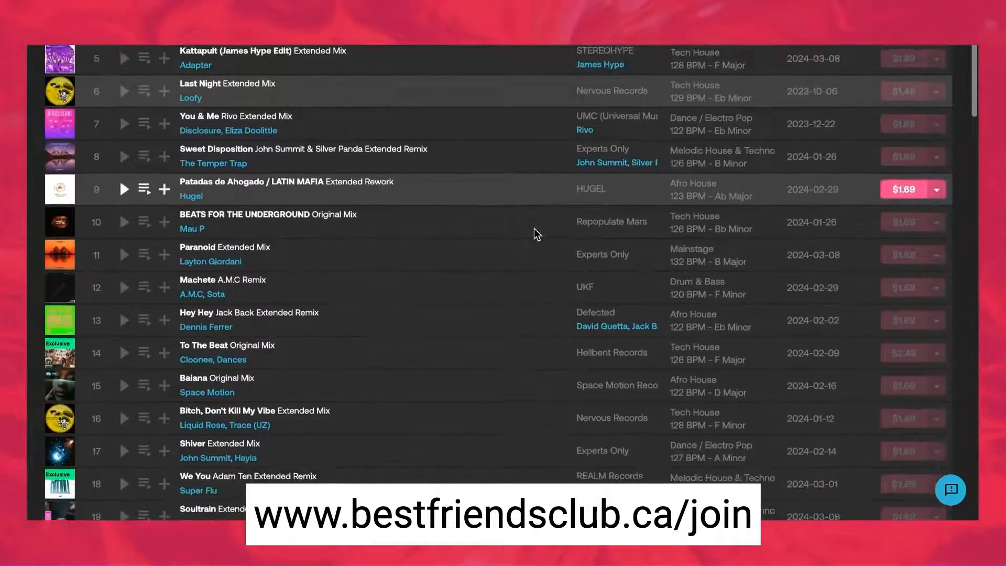
scroll(536, 235, "down", 20)
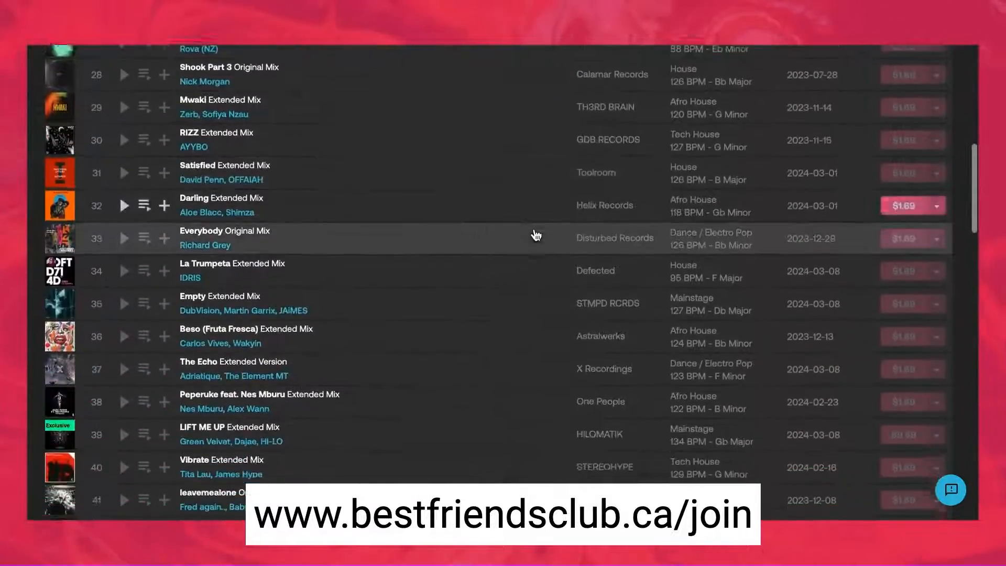
scroll(535, 234, "down", 15)
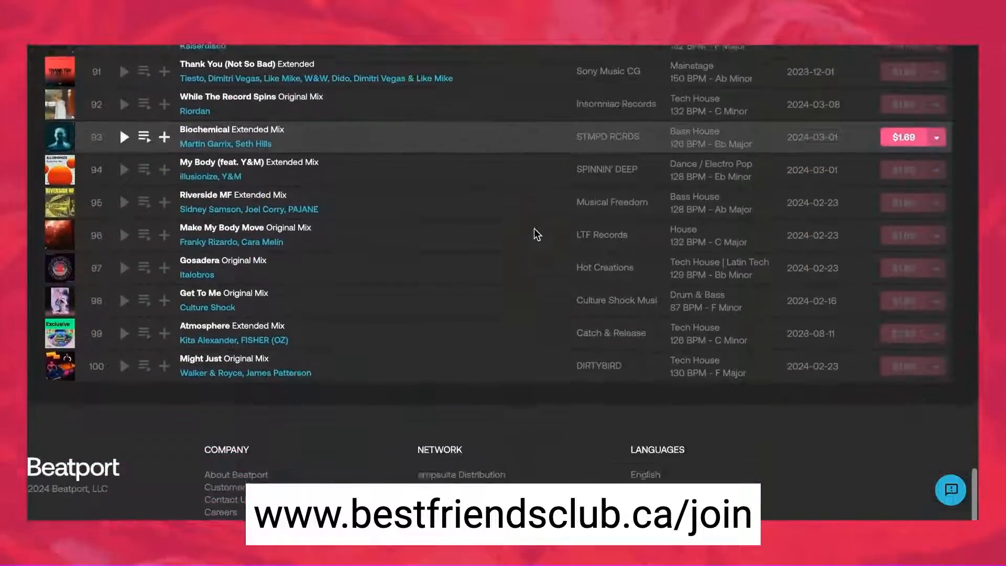